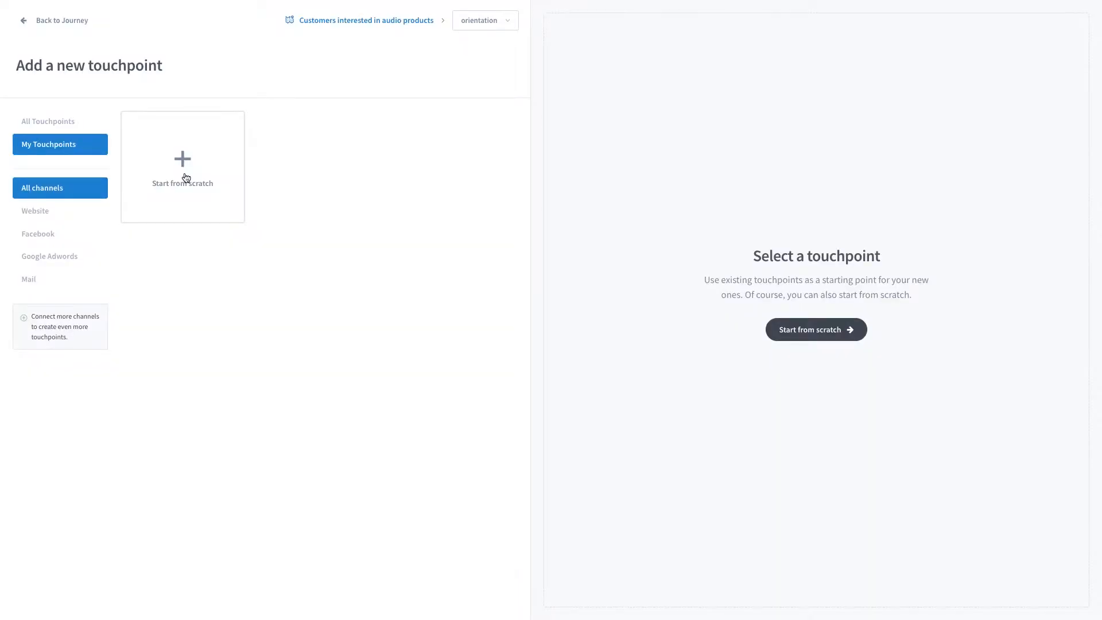
Create a new touchpoint from scratch titled Product Recommendation.
{"action": "left_click", "coordinate": [185, 177]}
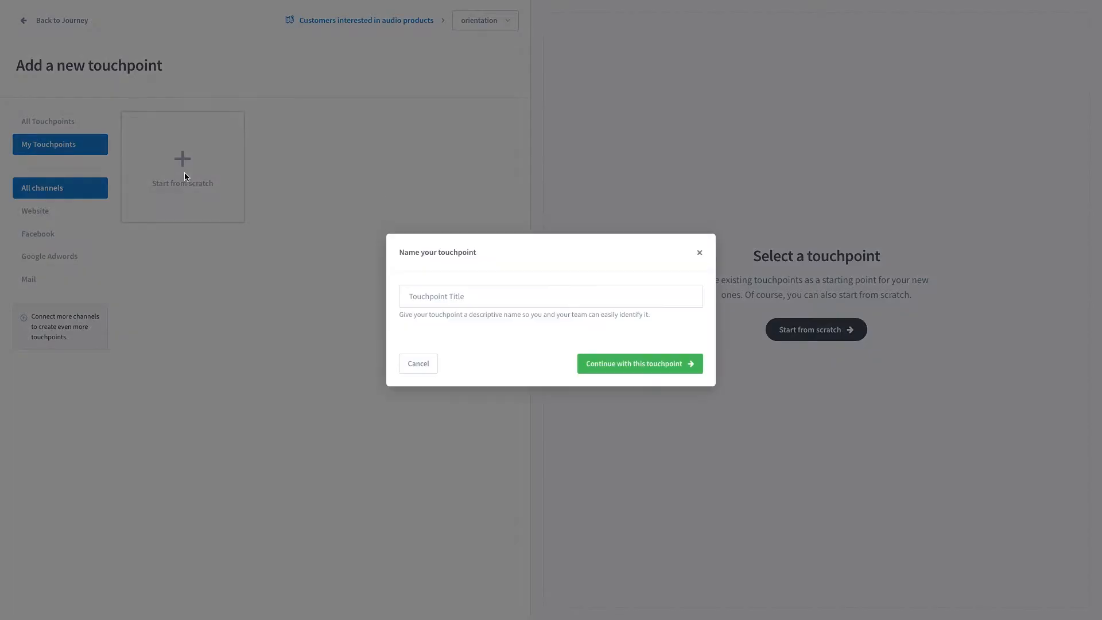
{"action": "left_click", "coordinate": [465, 298]}
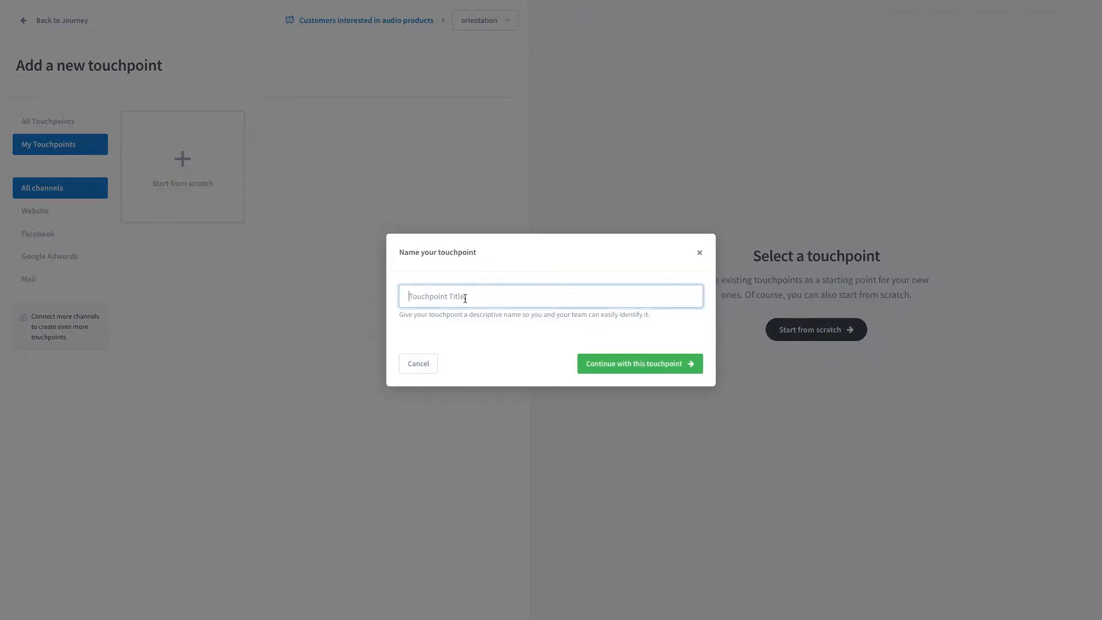
{"action": "type", "text": "Product Recommendation"}
{"action": "left_click", "coordinate": [626, 369]}
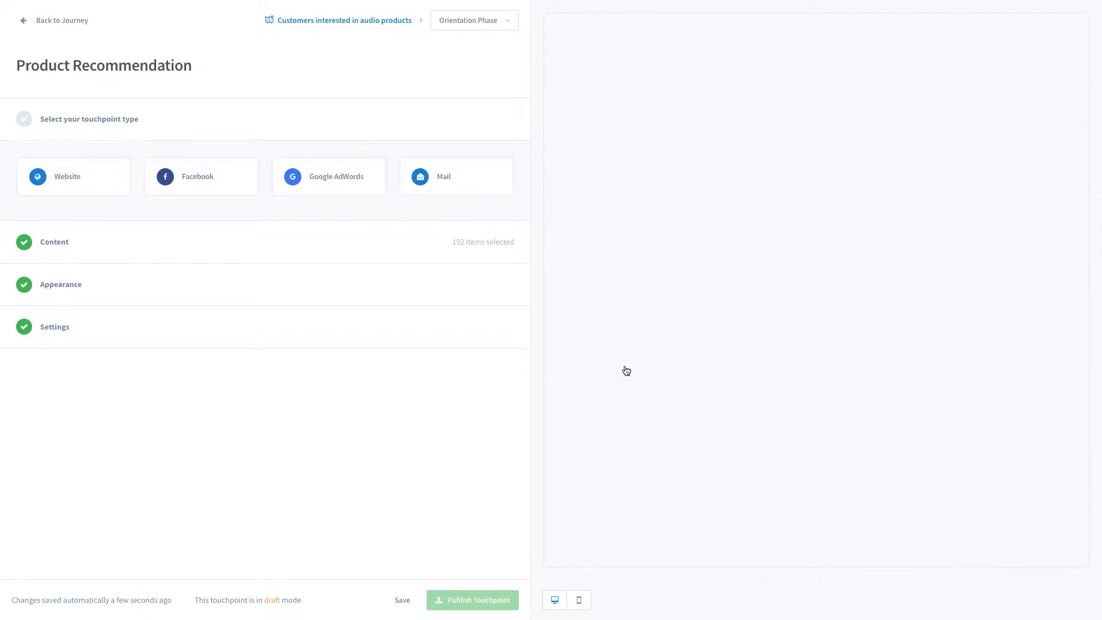
Choose Website as the channel and Recommendation as the touchpoint type, then submit the stage.
{"action": "left_click", "coordinate": [80, 178]}
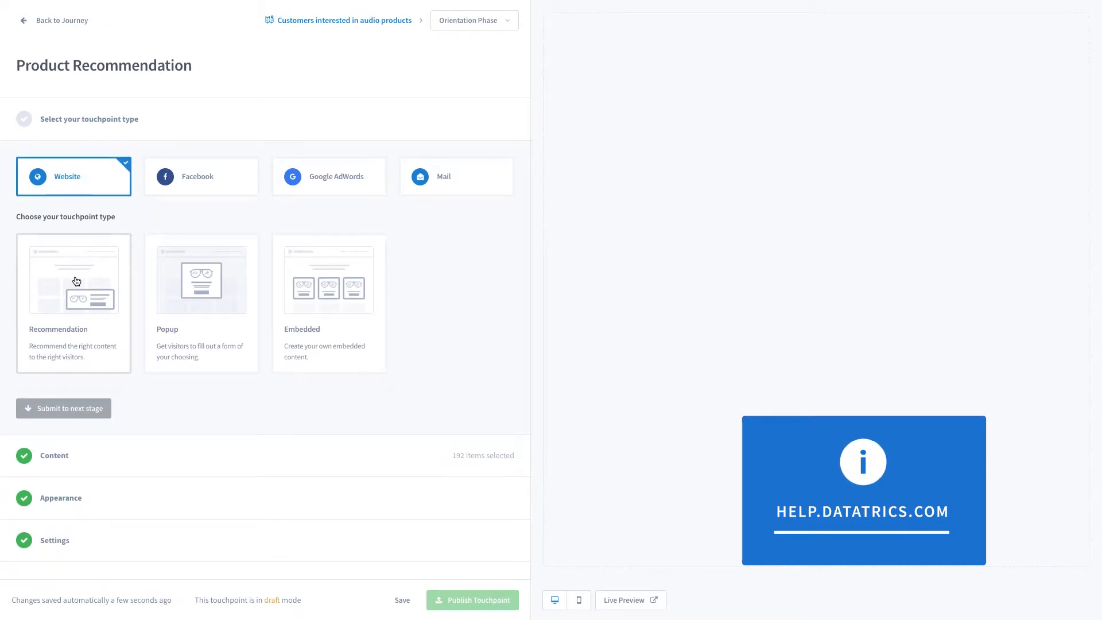
{"action": "left_click", "coordinate": [72, 293]}
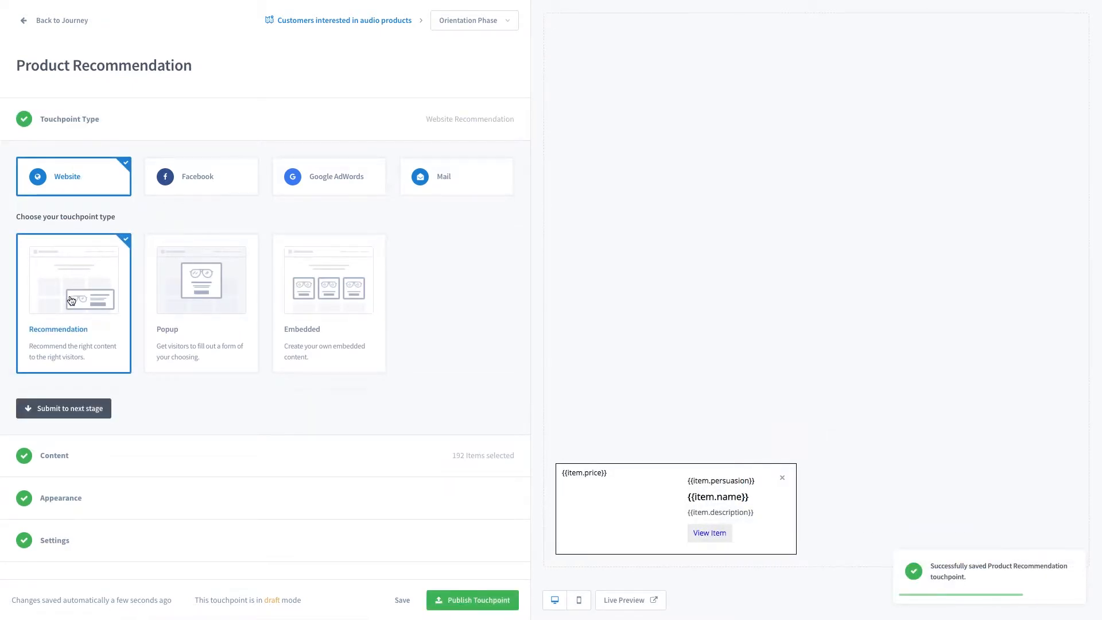
{"action": "left_click", "coordinate": [106, 408]}
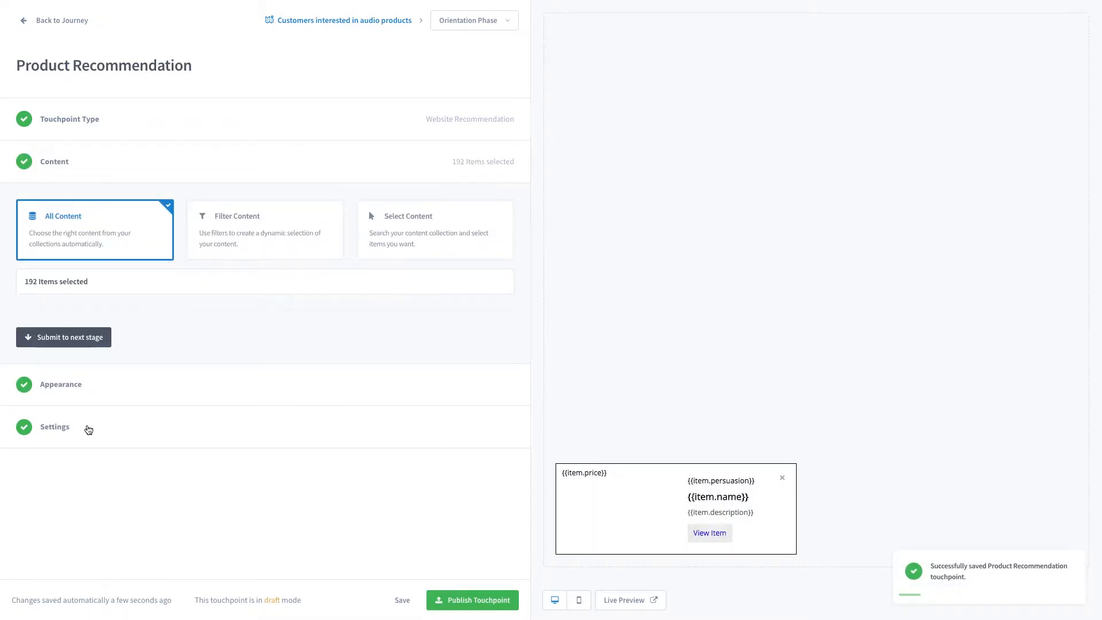
Switch the content to Filter Content and filter the content by the Product type.
{"action": "left_click", "coordinate": [417, 246]}
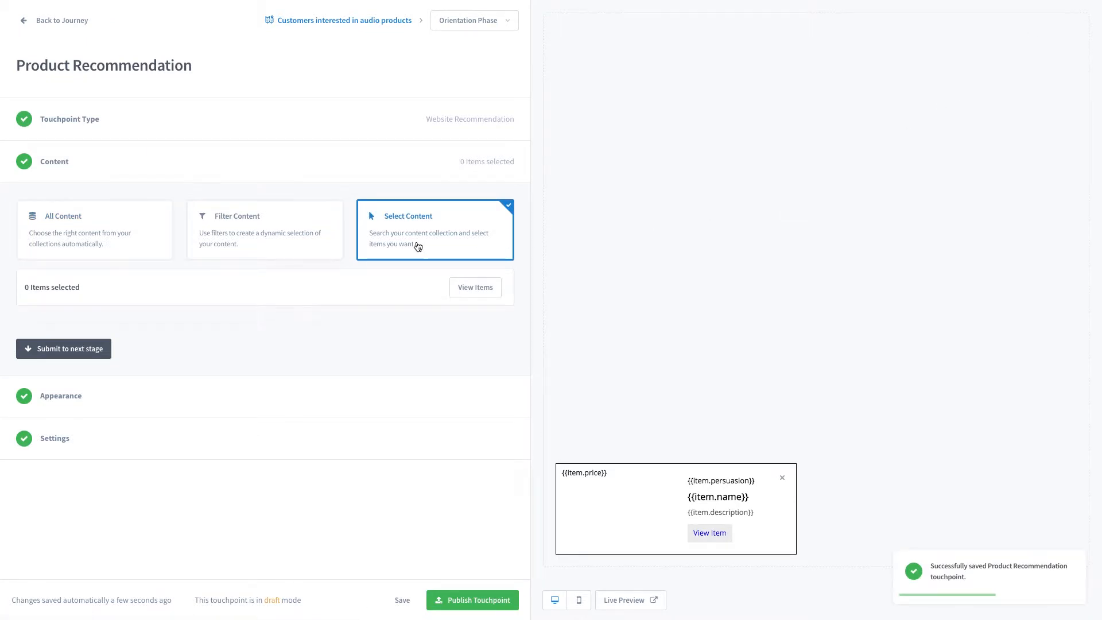
{"action": "left_click", "coordinate": [257, 238]}
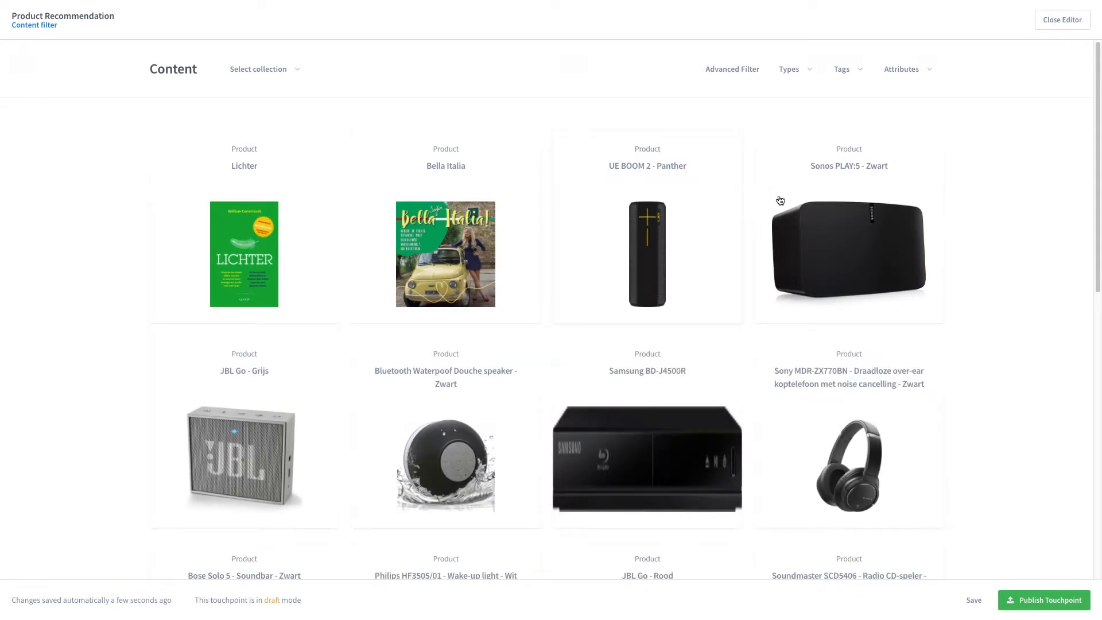
{"action": "left_click", "coordinate": [853, 72]}
{"action": "left_click", "coordinate": [854, 76]}
{"action": "left_click", "coordinate": [779, 80]}
{"action": "left_click", "coordinate": [671, 152]}
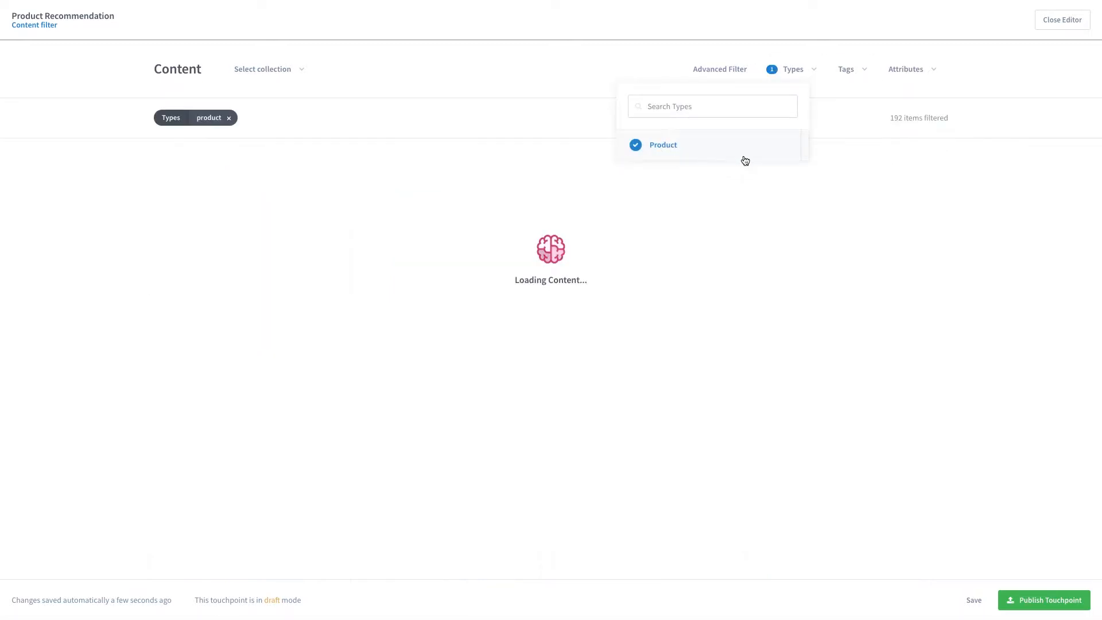
Add a Categories.name attribute filter with the rule contains Audio and save it.
{"action": "left_click", "coordinate": [961, 79]}
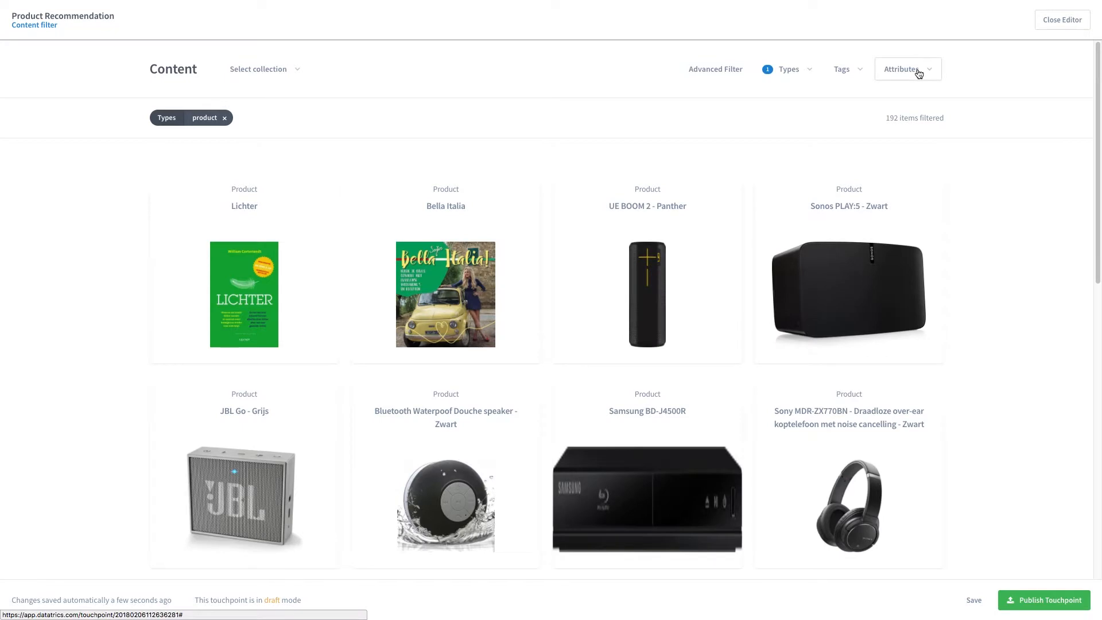
{"action": "left_click", "coordinate": [918, 71]}
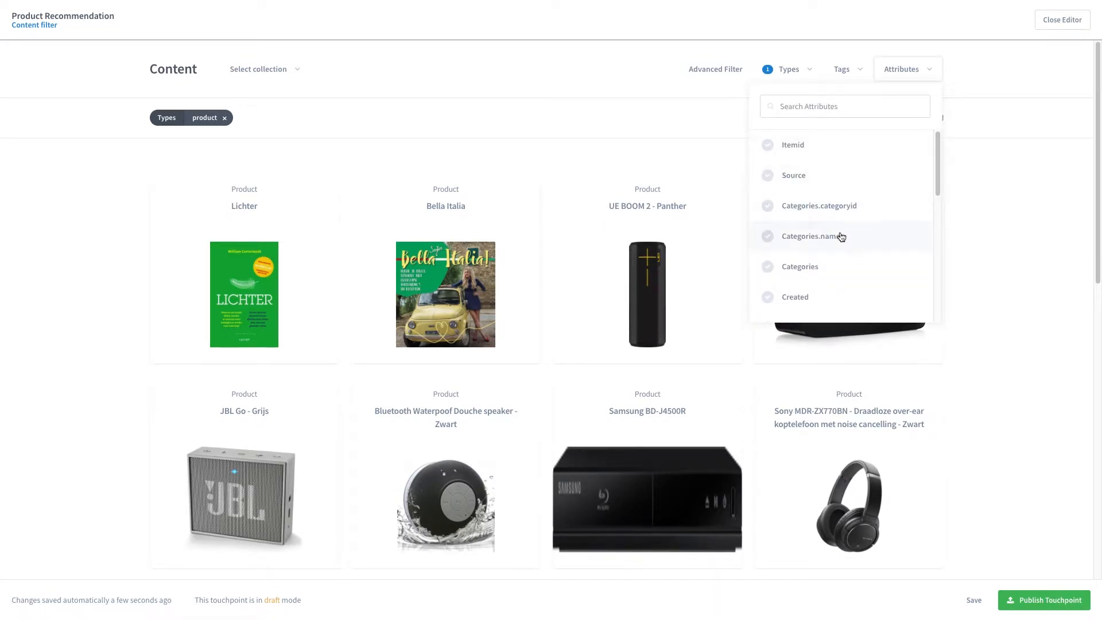
{"action": "left_click", "coordinate": [810, 236]}
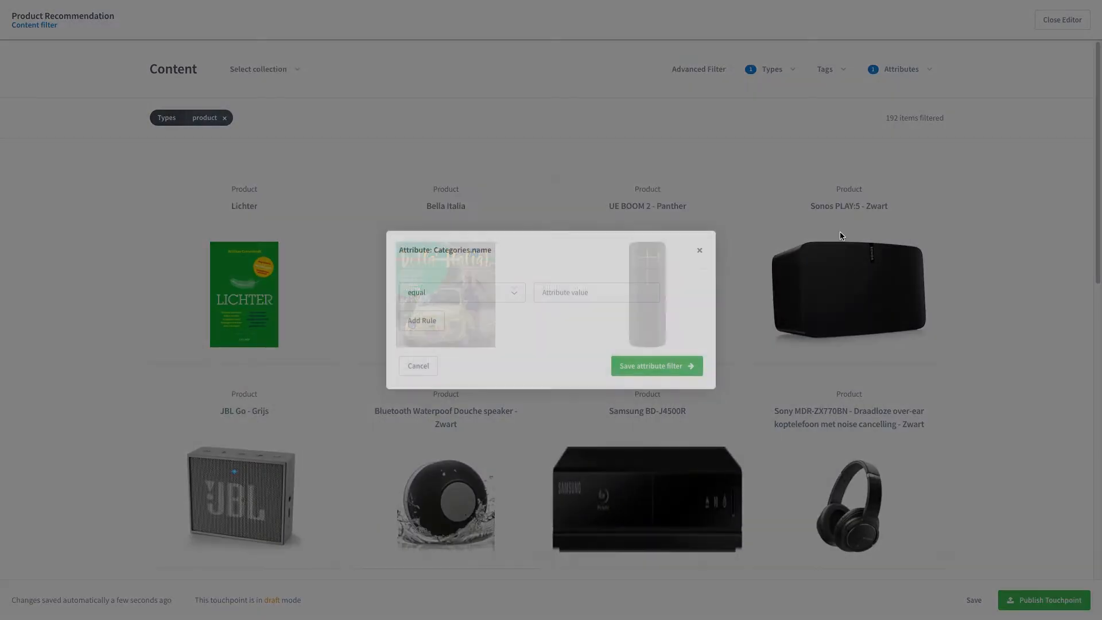
{"action": "left_click", "coordinate": [456, 294]}
{"action": "left_click", "coordinate": [451, 394]}
{"action": "left_click", "coordinate": [600, 288]}
{"action": "type", "text": "Audio"}
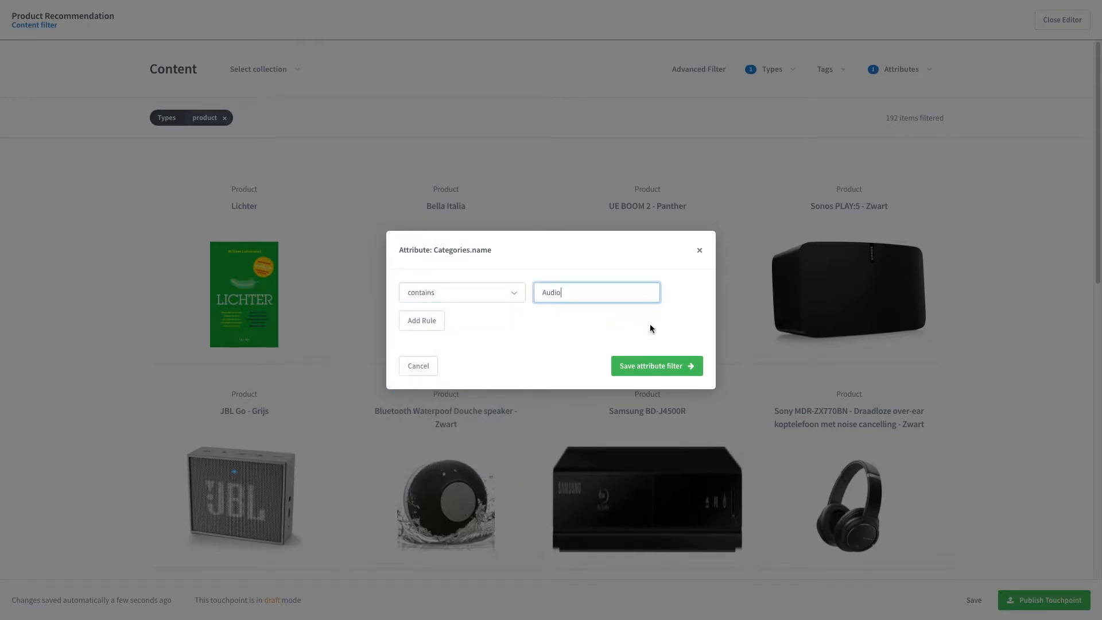
{"action": "left_click", "coordinate": [652, 365]}
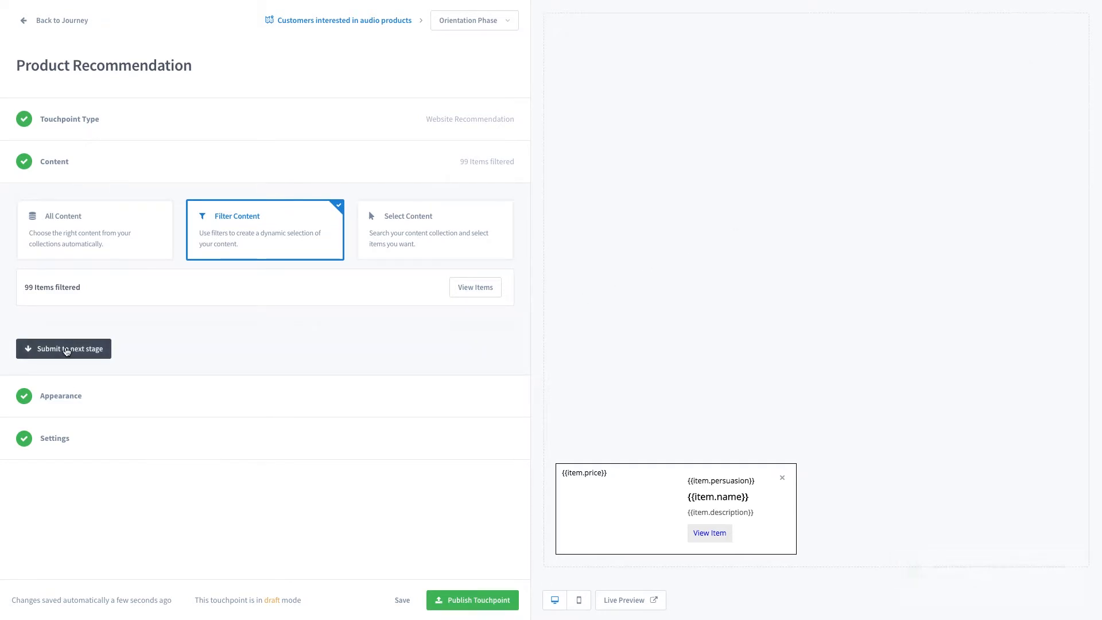
Submit the content stage and try the notification positions, keeping the bottom-left position.
{"action": "left_click", "coordinate": [66, 350]}
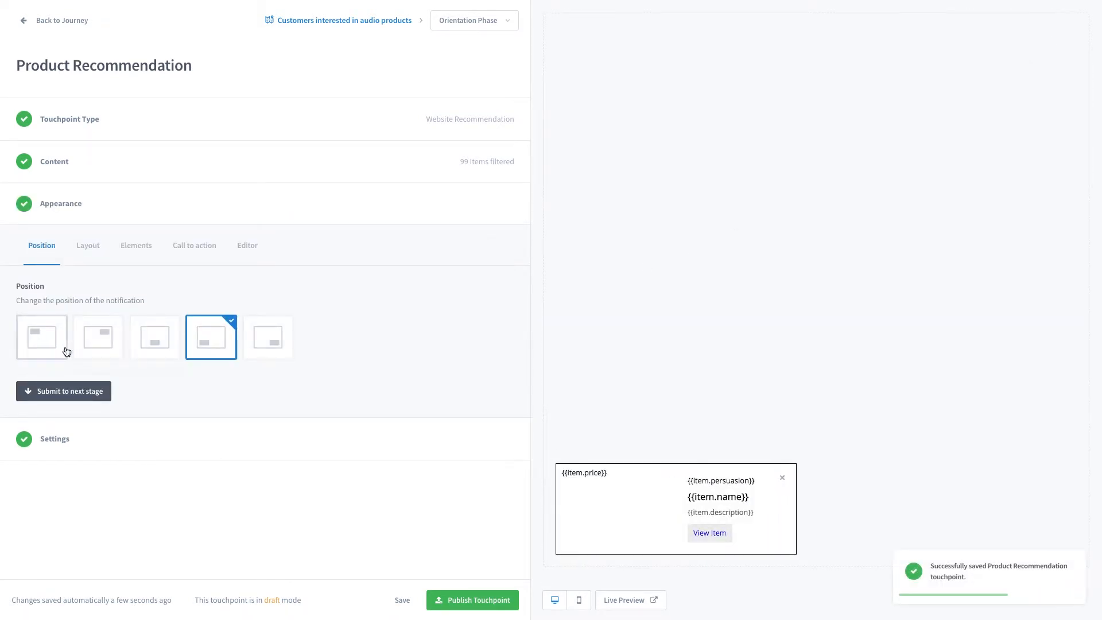
{"action": "left_click", "coordinate": [66, 351]}
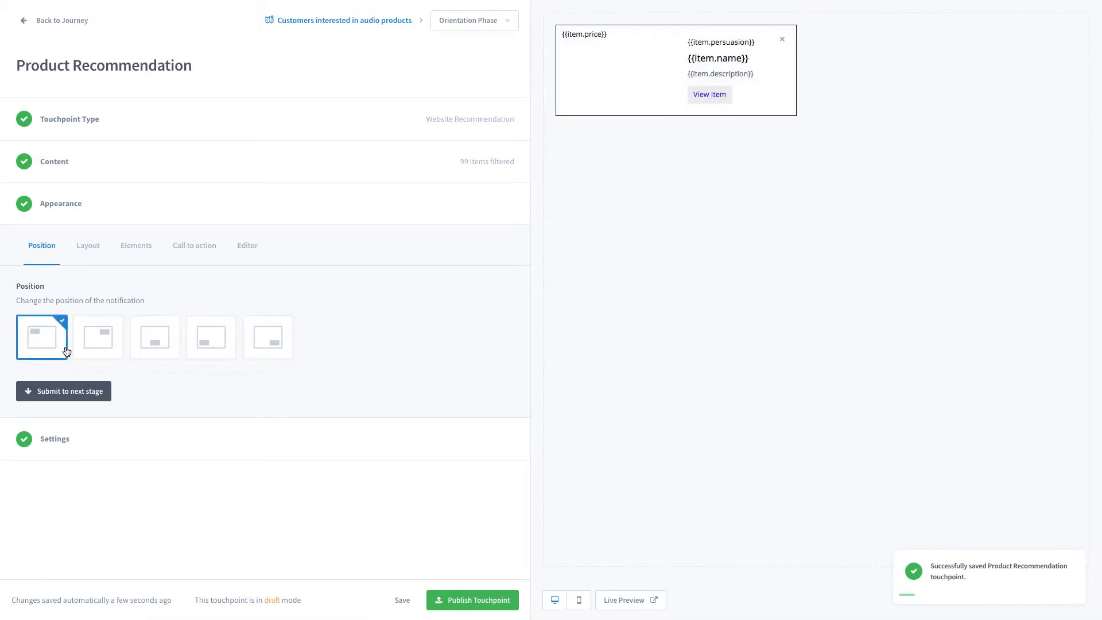
{"action": "left_click", "coordinate": [113, 337]}
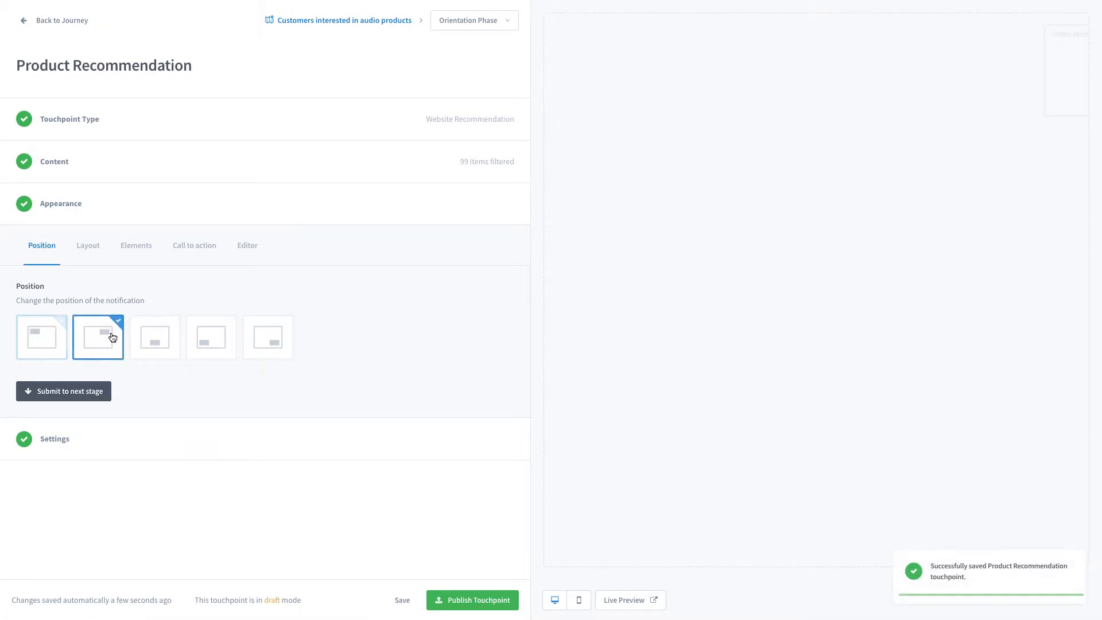
{"action": "left_click", "coordinate": [167, 338]}
{"action": "left_click", "coordinate": [210, 349]}
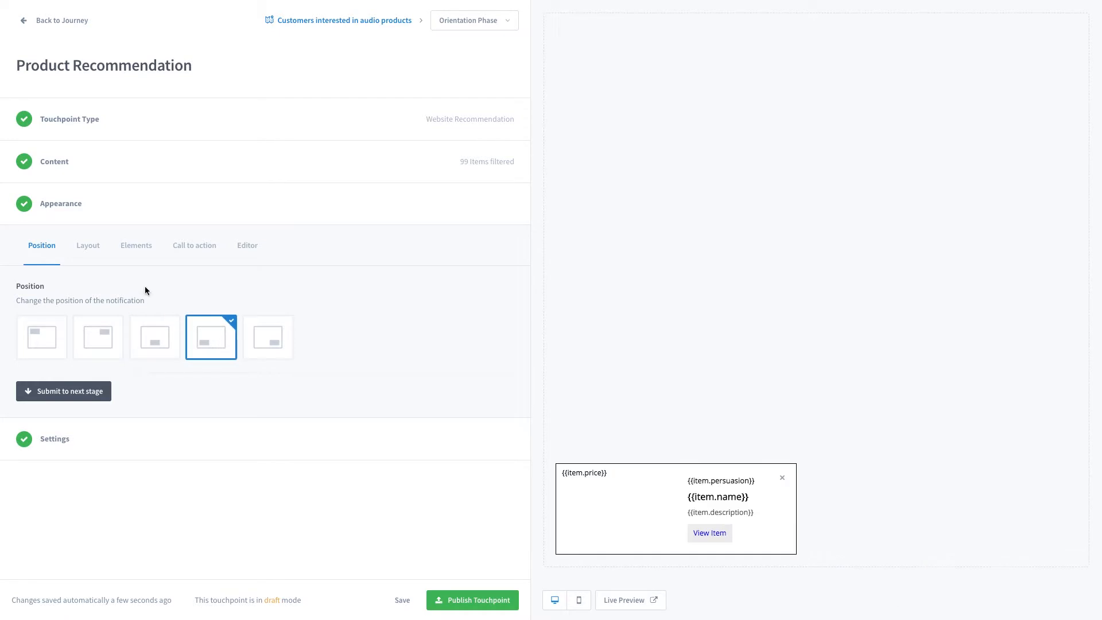
Try several notification layouts including the compact style option, settling on the first layout.
{"action": "left_click", "coordinate": [87, 248]}
{"action": "left_click", "coordinate": [216, 337]}
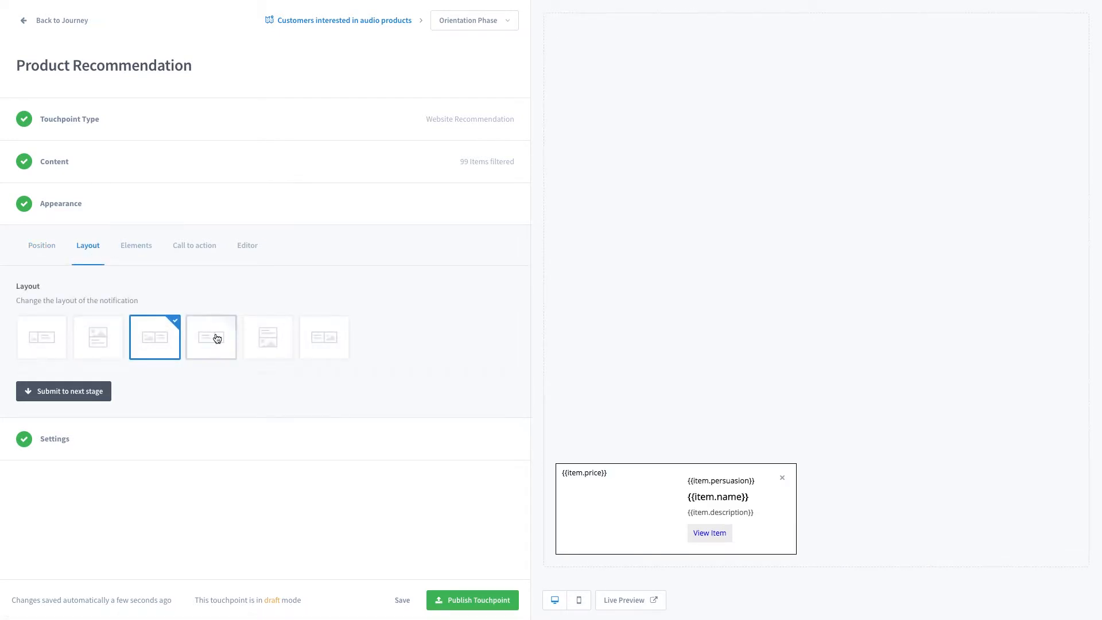
{"action": "left_click", "coordinate": [97, 340]}
{"action": "left_click", "coordinate": [86, 378]}
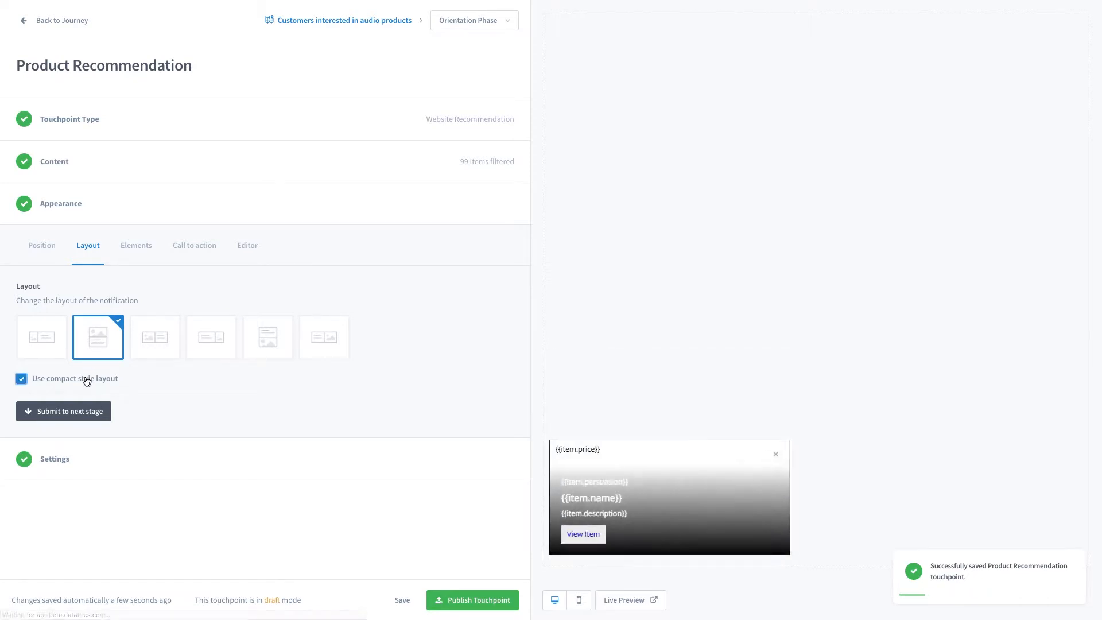
{"action": "left_click", "coordinate": [41, 337]}
Set the persuasion label in the notification elements to 'Recommended for you:'.
{"action": "left_click", "coordinate": [141, 254]}
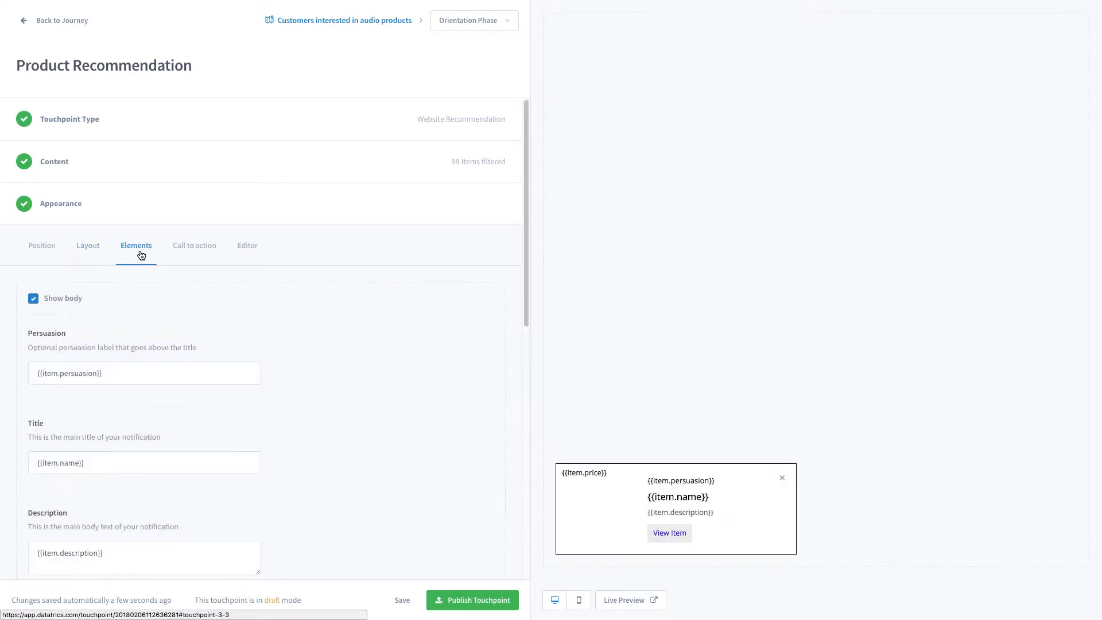
{"action": "left_click", "coordinate": [106, 377]}
{"action": "triple_click", "coordinate": [107, 377]}
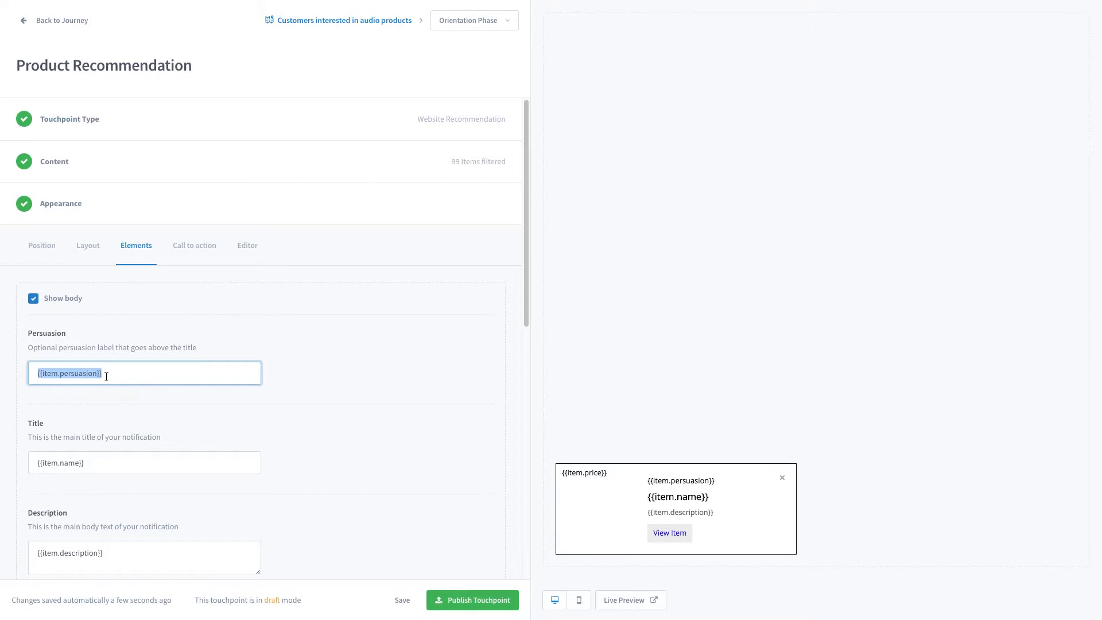
{"action": "type", "text": "Recommended for you"}
{"action": "left_click", "coordinate": [301, 382]}
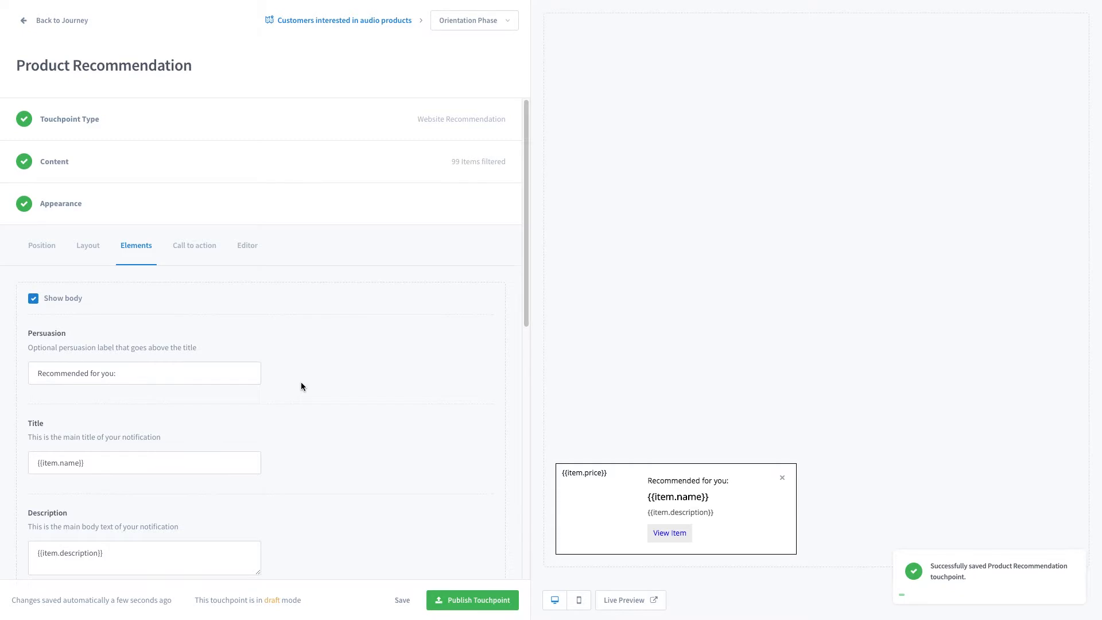
Make the entire notification clickable and set its link to open in a new window.
{"action": "scroll", "coordinate": [300, 382], "scroll_direction": "down", "scroll_amount": 3}
{"action": "scroll", "coordinate": [301, 382], "scroll_direction": "down", "scroll_amount": 4}
{"action": "scroll", "coordinate": [301, 381], "scroll_direction": "down", "scroll_amount": 2}
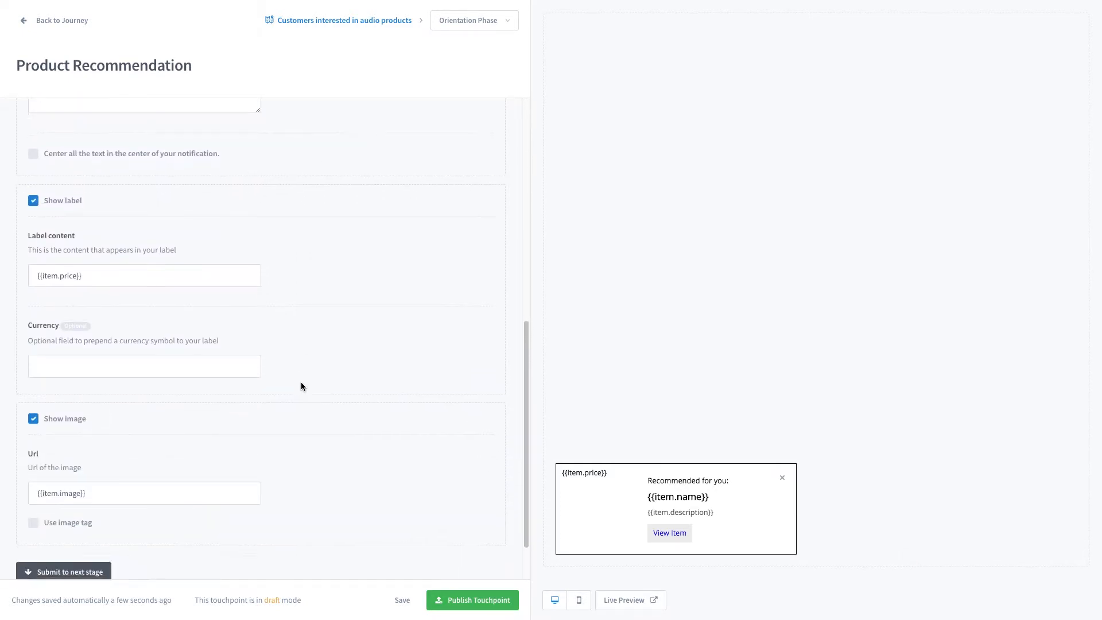
{"action": "scroll", "coordinate": [301, 381], "scroll_direction": "up", "scroll_amount": 10}
{"action": "left_click", "coordinate": [195, 253]}
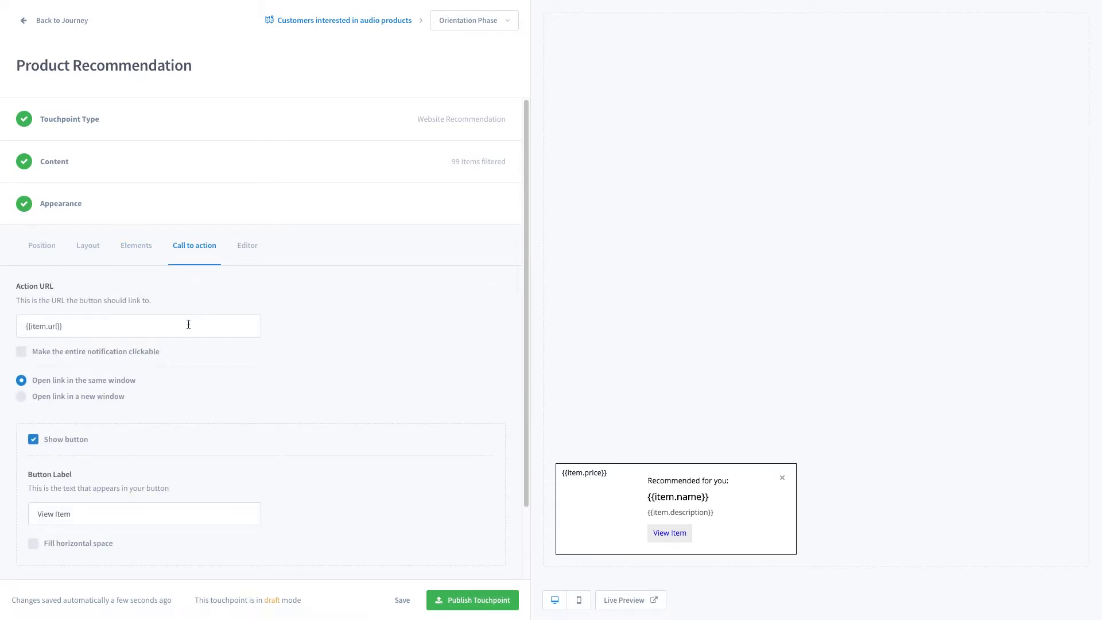
{"action": "left_click", "coordinate": [114, 354]}
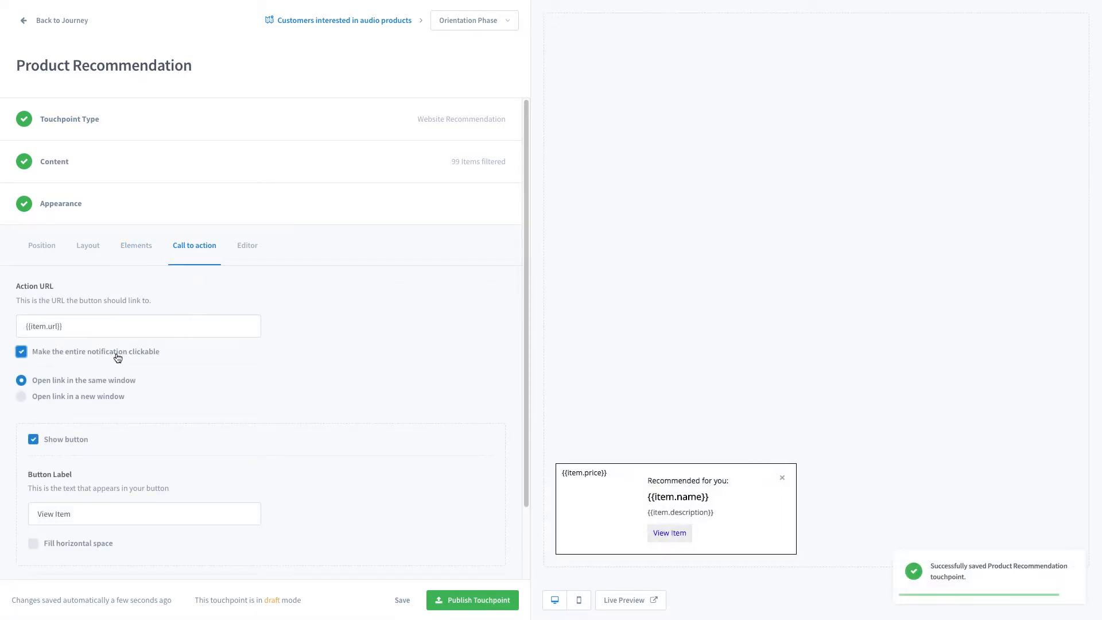
{"action": "left_click", "coordinate": [92, 397]}
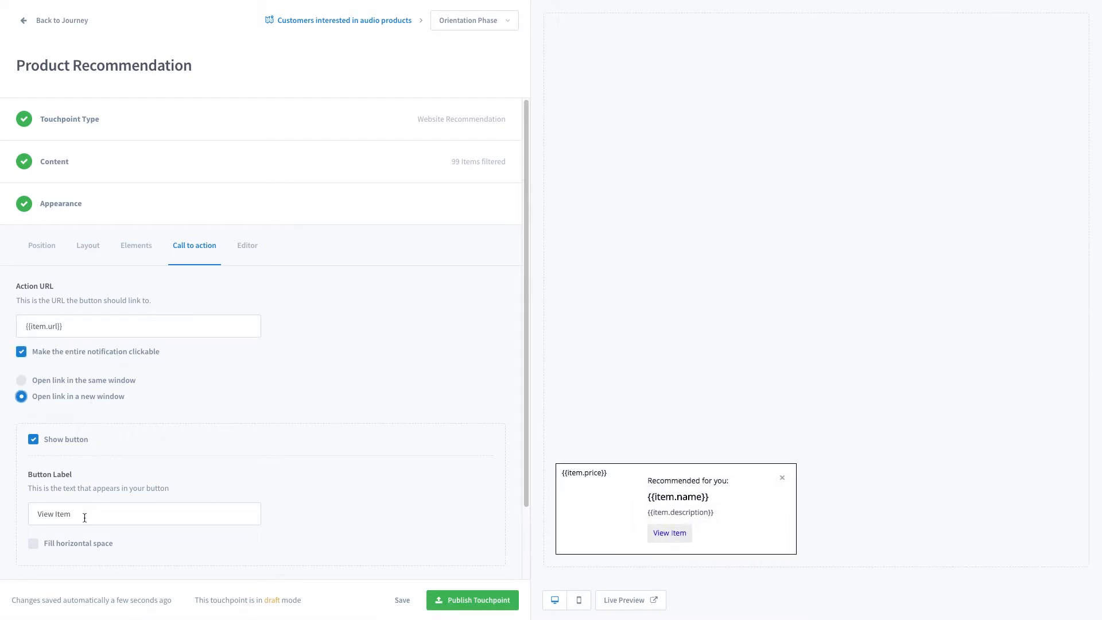
Open the template editor and view its HTML, CSS and JavaScript tabs.
{"action": "scroll", "coordinate": [84, 517], "scroll_direction": "down", "scroll_amount": 2}
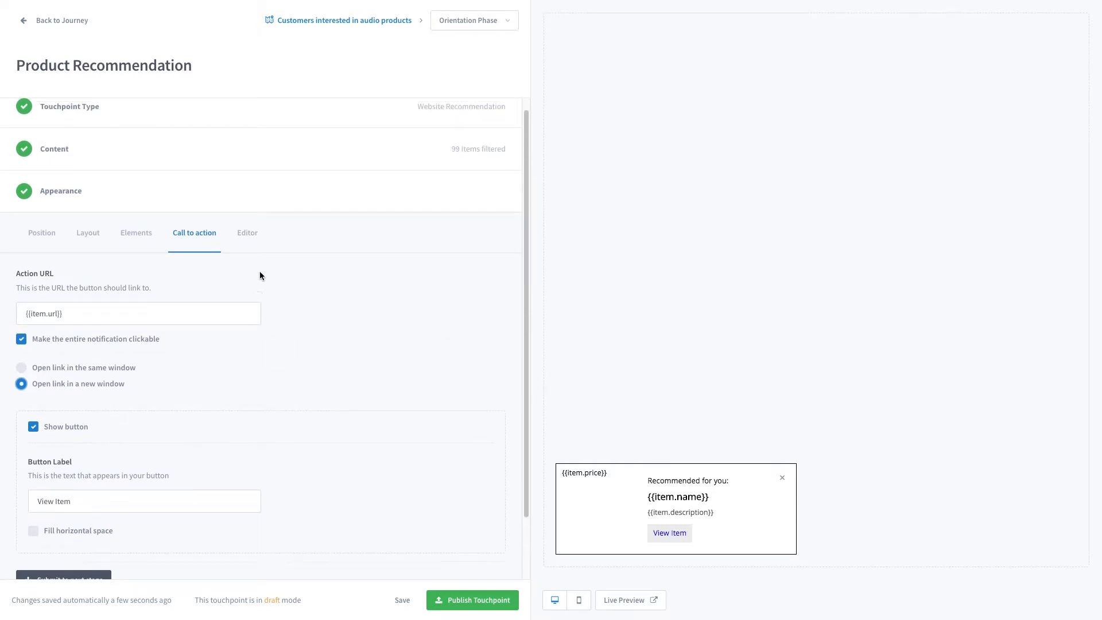
{"action": "left_click", "coordinate": [253, 243]}
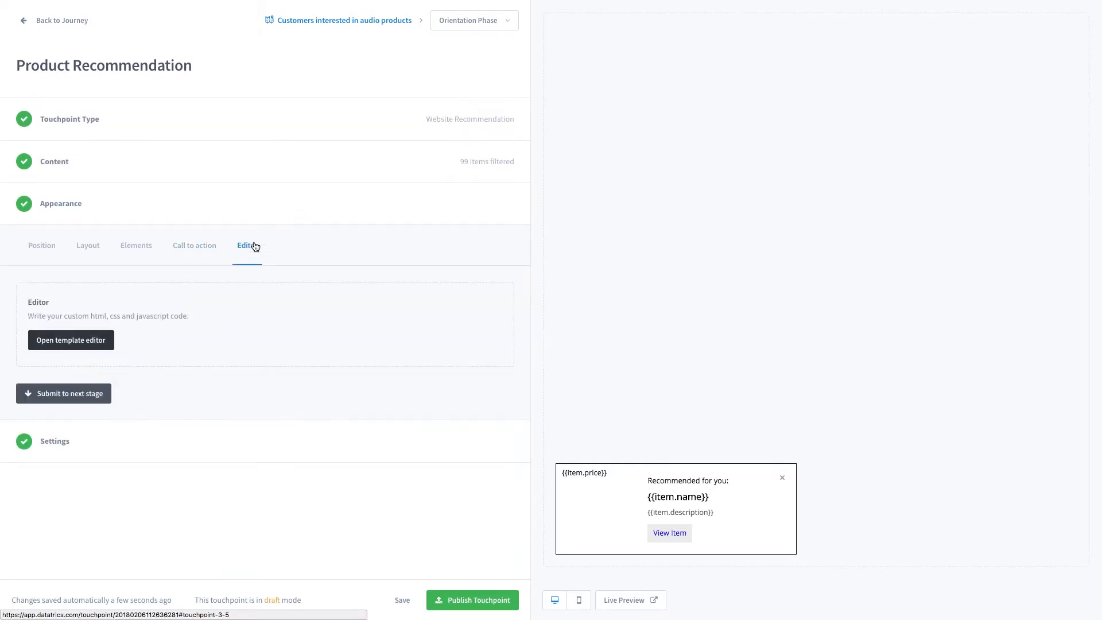
{"action": "left_click", "coordinate": [82, 342]}
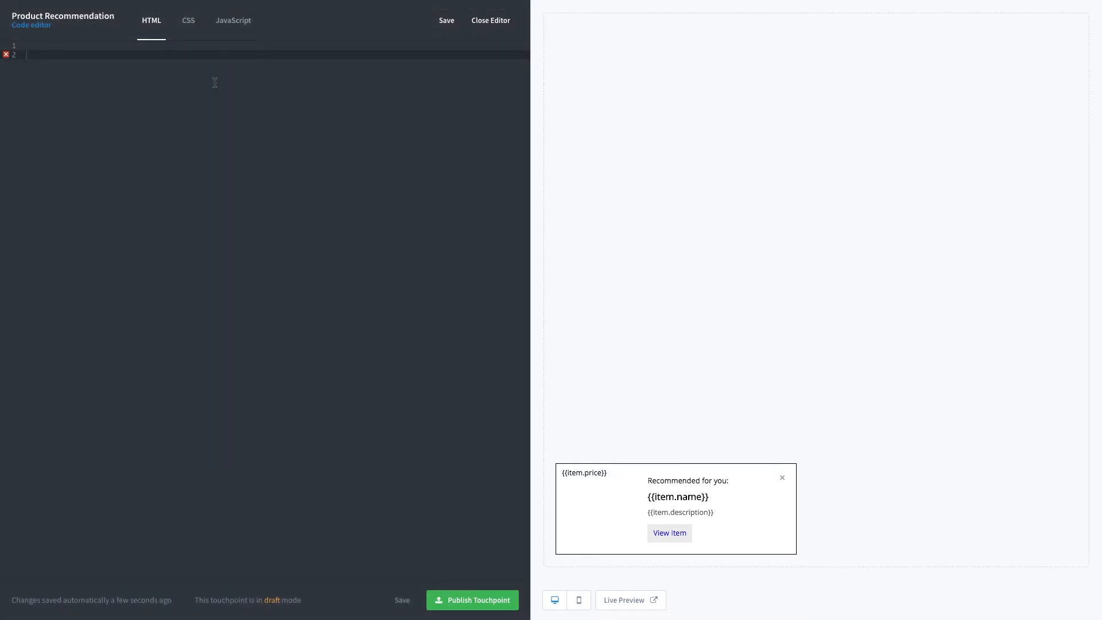
{"action": "left_click", "coordinate": [194, 35]}
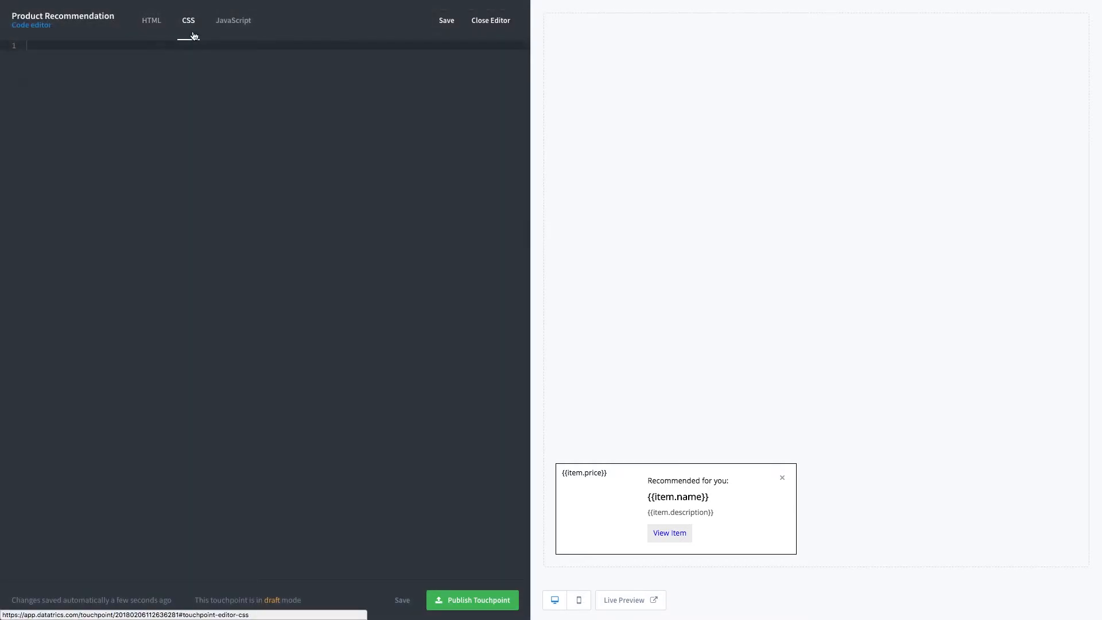
{"action": "left_click", "coordinate": [236, 33]}
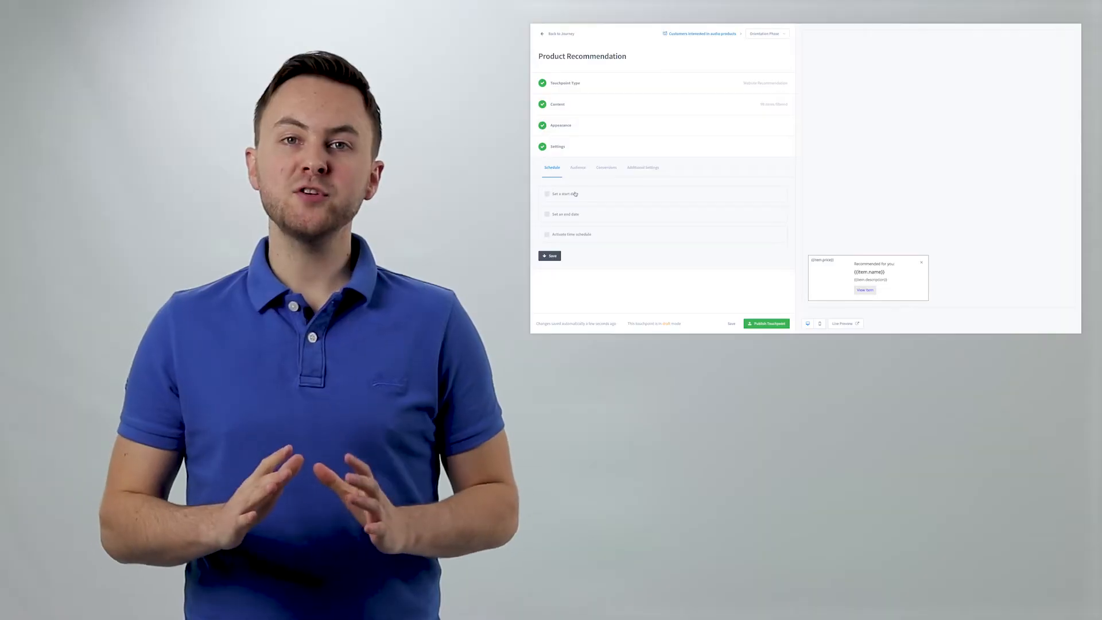
Try the start date option in the schedule settings and its date picker.
{"action": "left_click", "coordinate": [574, 193]}
{"action": "left_click", "coordinate": [128, 381]}
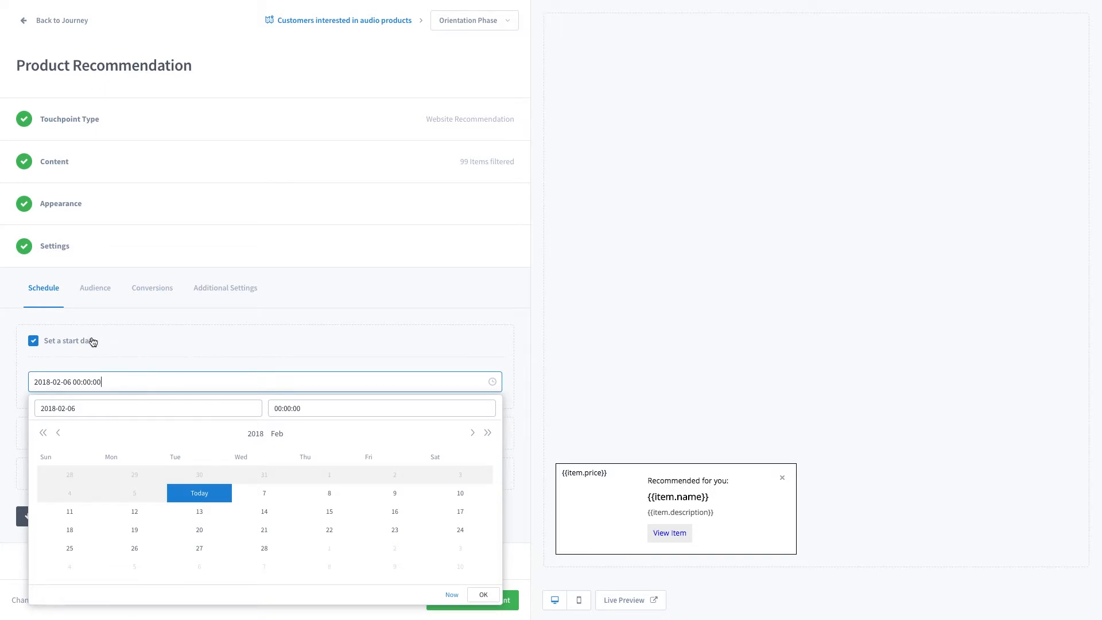
{"action": "left_click", "coordinate": [92, 340]}
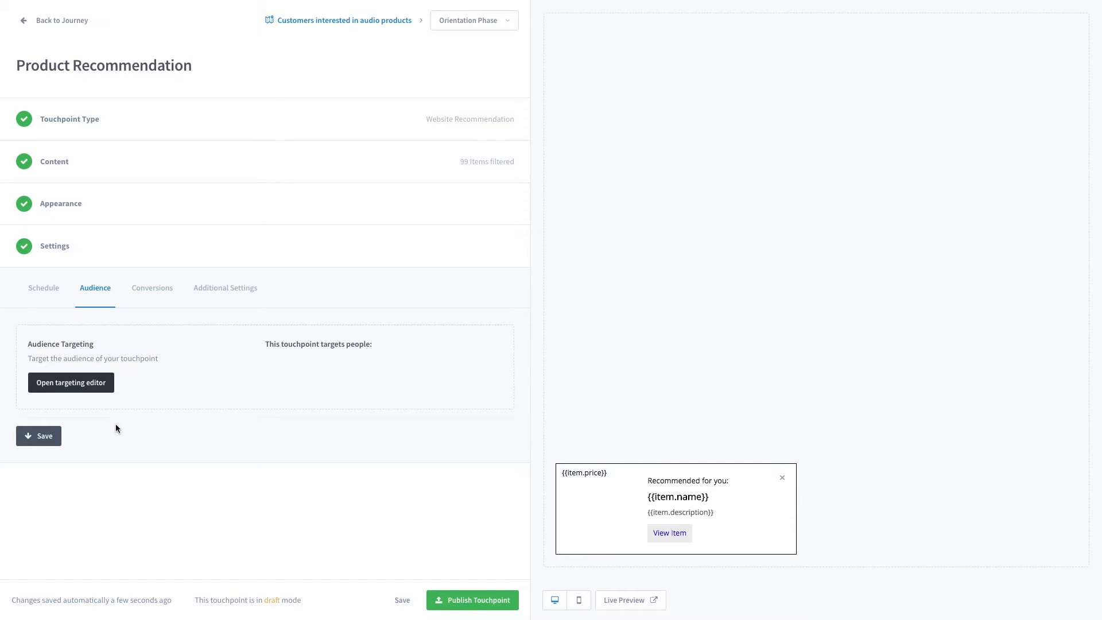
Open the audience targeting editor.
{"action": "left_click", "coordinate": [89, 391]}
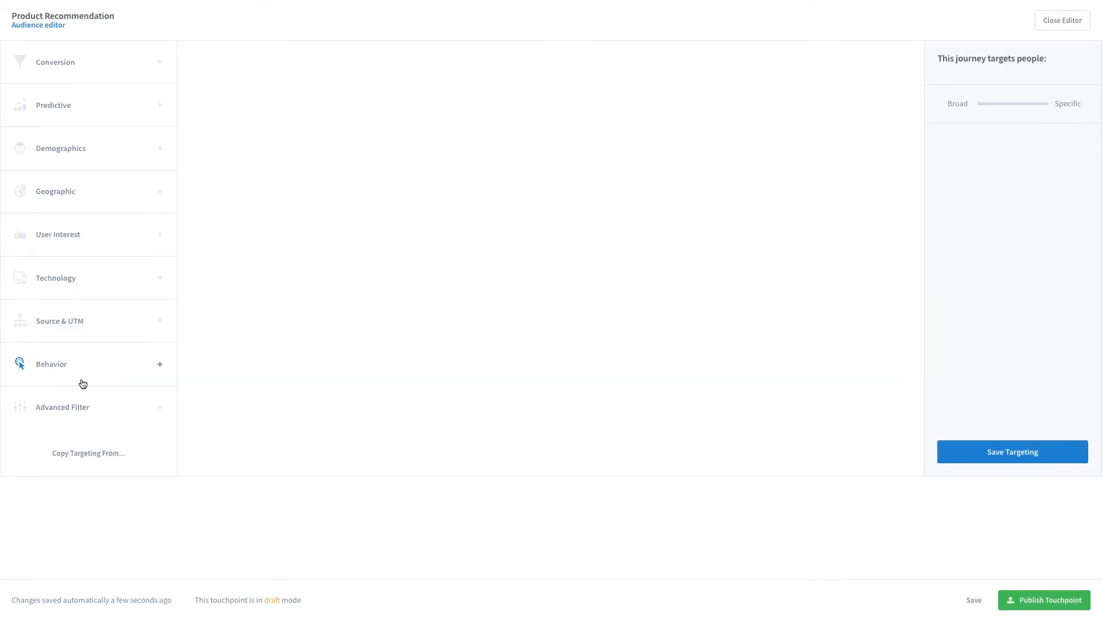
Target the audience by Behavior with "Is on productpage" equal false, and save the targeting.
{"action": "left_click", "coordinate": [81, 371]}
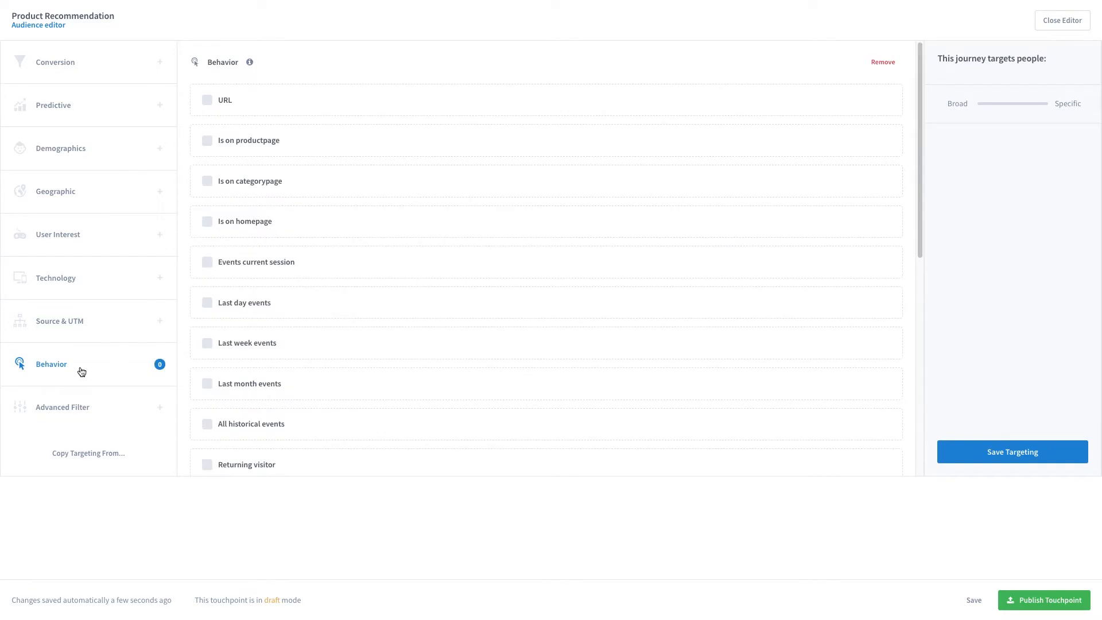
{"action": "left_click", "coordinate": [255, 142]}
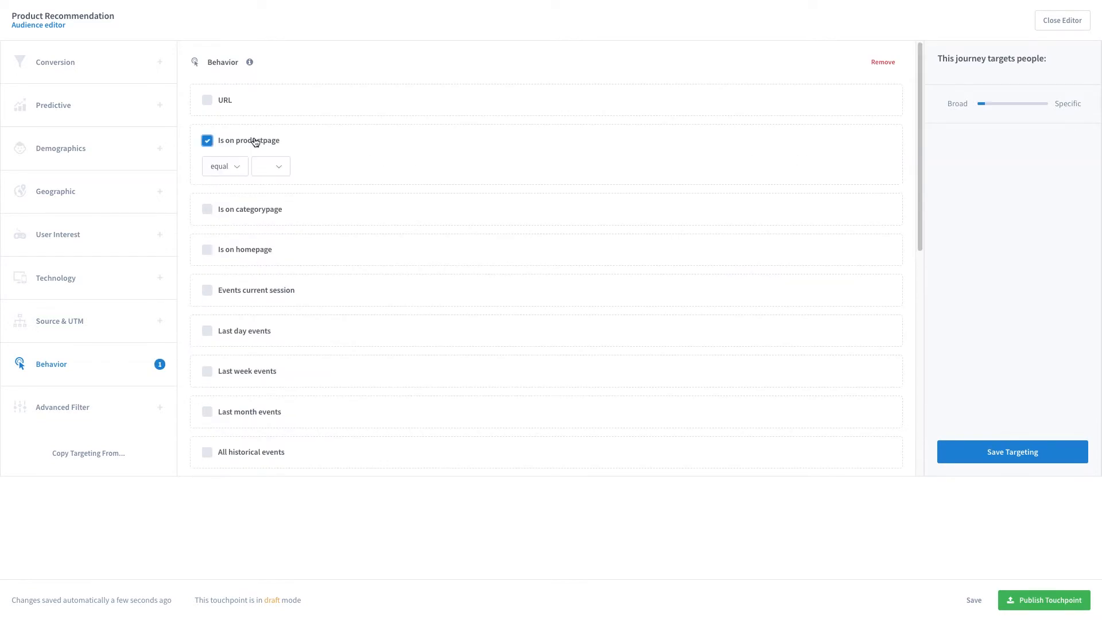
{"action": "left_click", "coordinate": [273, 165]}
{"action": "left_click", "coordinate": [274, 174]}
{"action": "left_click", "coordinate": [1012, 451]}
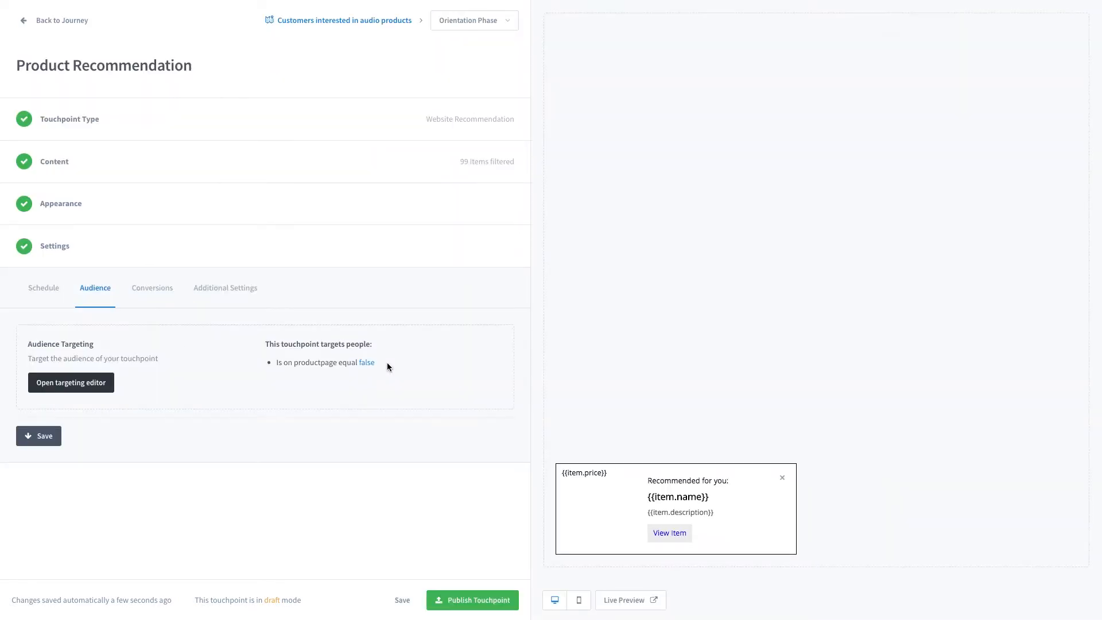
Open the additional settings and set when to show the touchpoint to "Let the algorithm decide".
{"action": "left_click", "coordinate": [149, 293]}
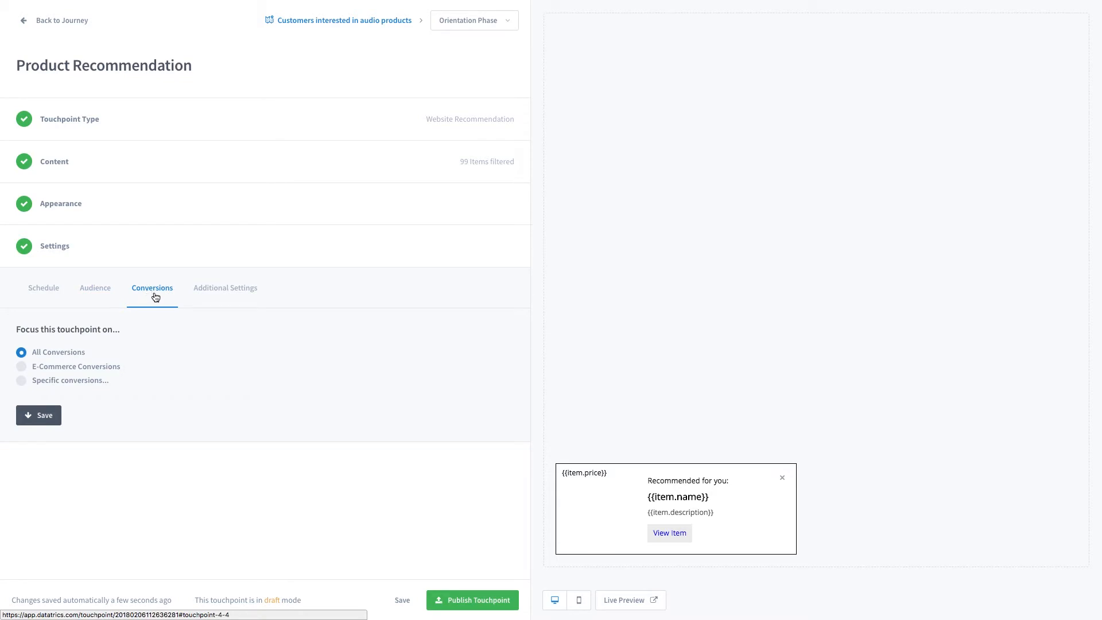
{"action": "left_click", "coordinate": [220, 296]}
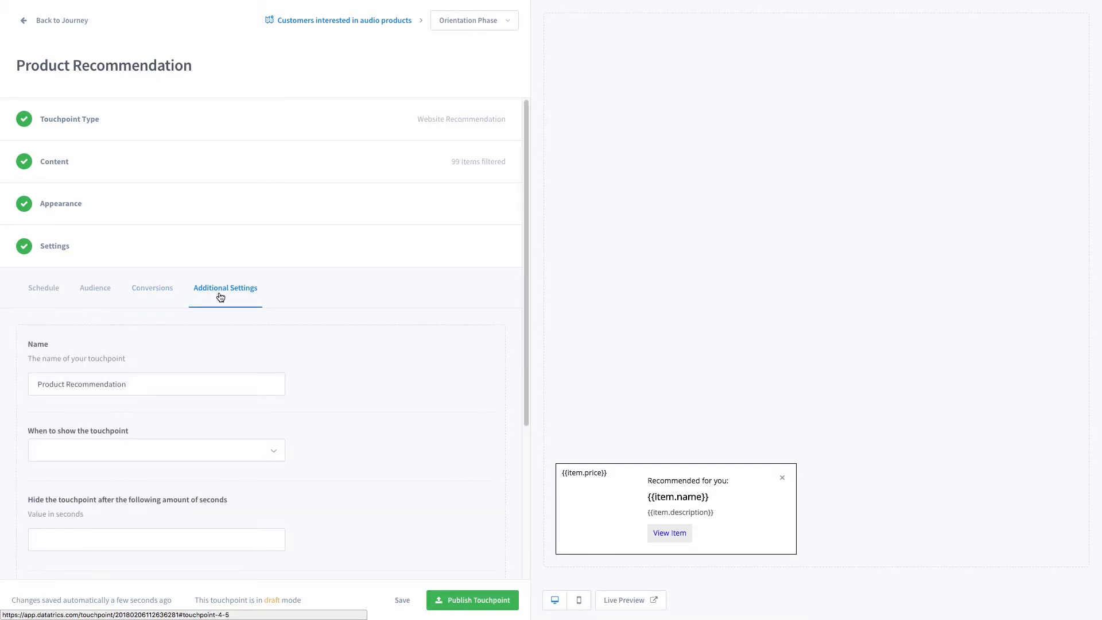
{"action": "scroll", "coordinate": [219, 296], "scroll_direction": "down", "scroll_amount": 3}
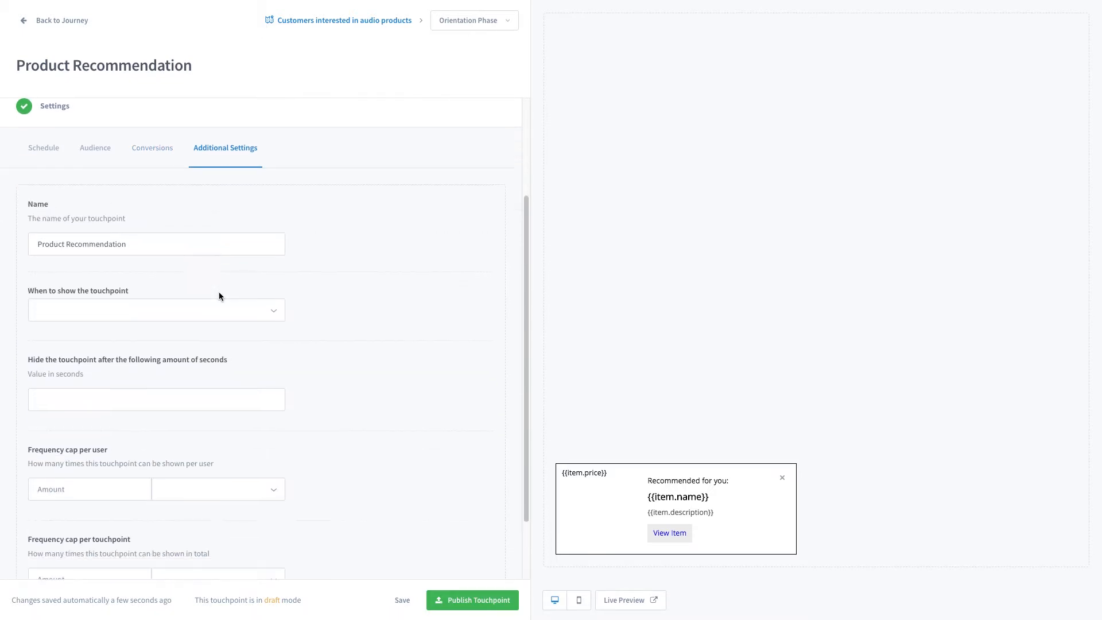
{"action": "left_click", "coordinate": [184, 287]}
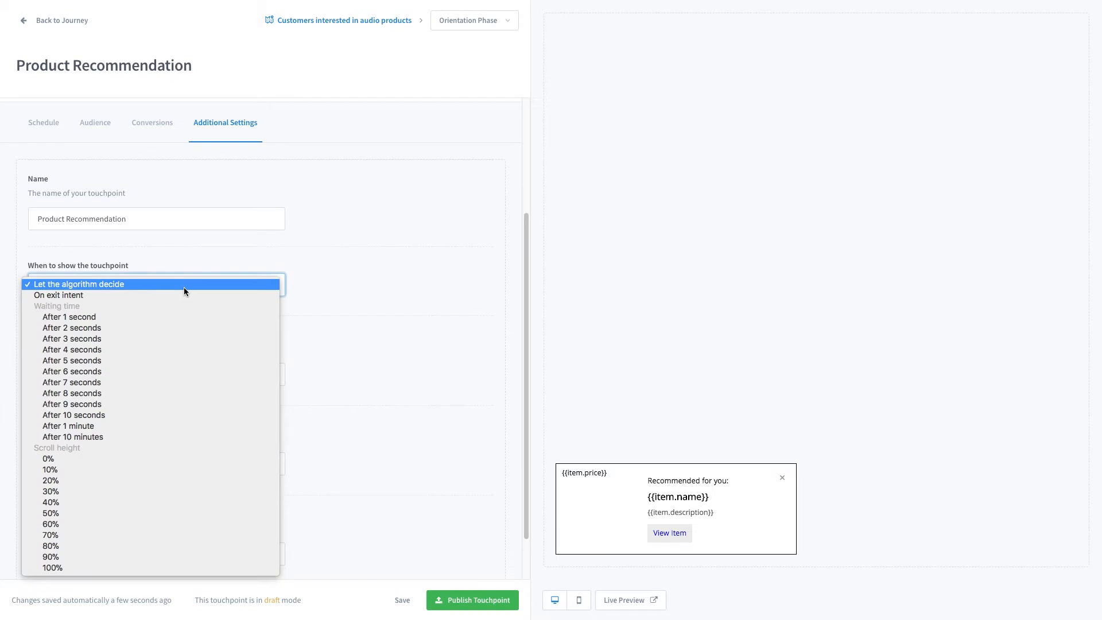
{"action": "left_click", "coordinate": [116, 284]}
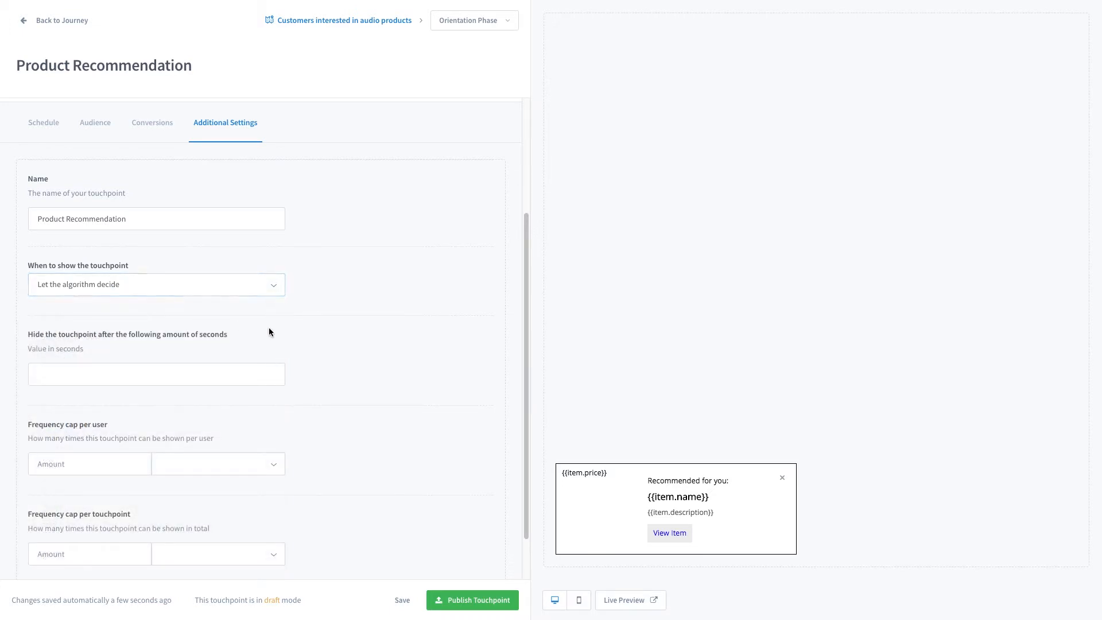
Set the touchpoint to hide after 8 seconds.
{"action": "scroll", "coordinate": [269, 332], "scroll_direction": "down", "scroll_amount": 1}
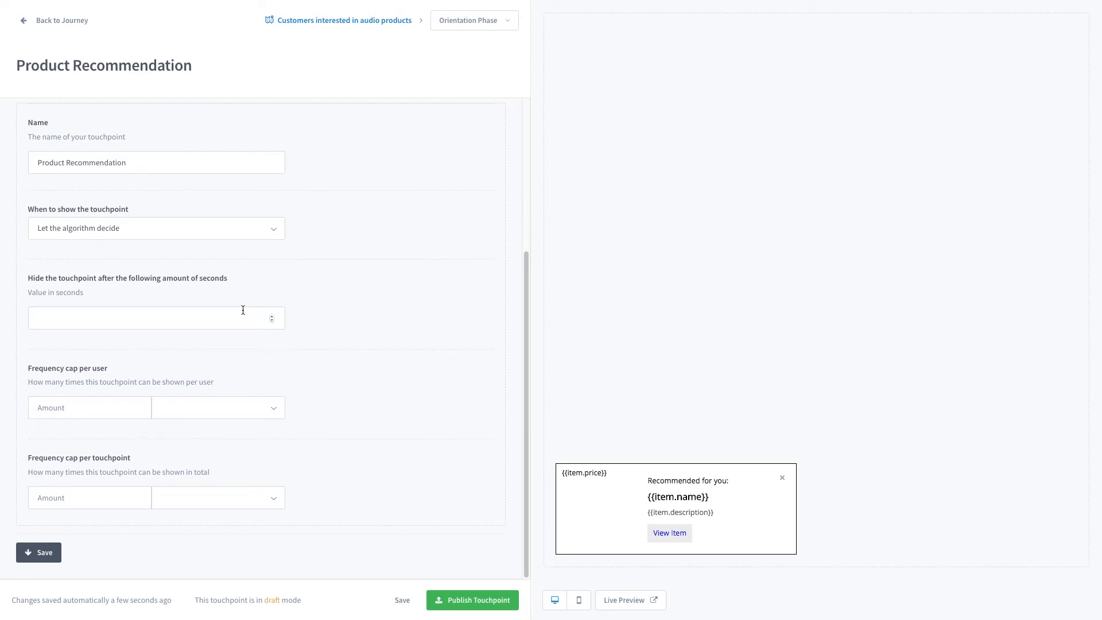
{"action": "left_click", "coordinate": [181, 317]}
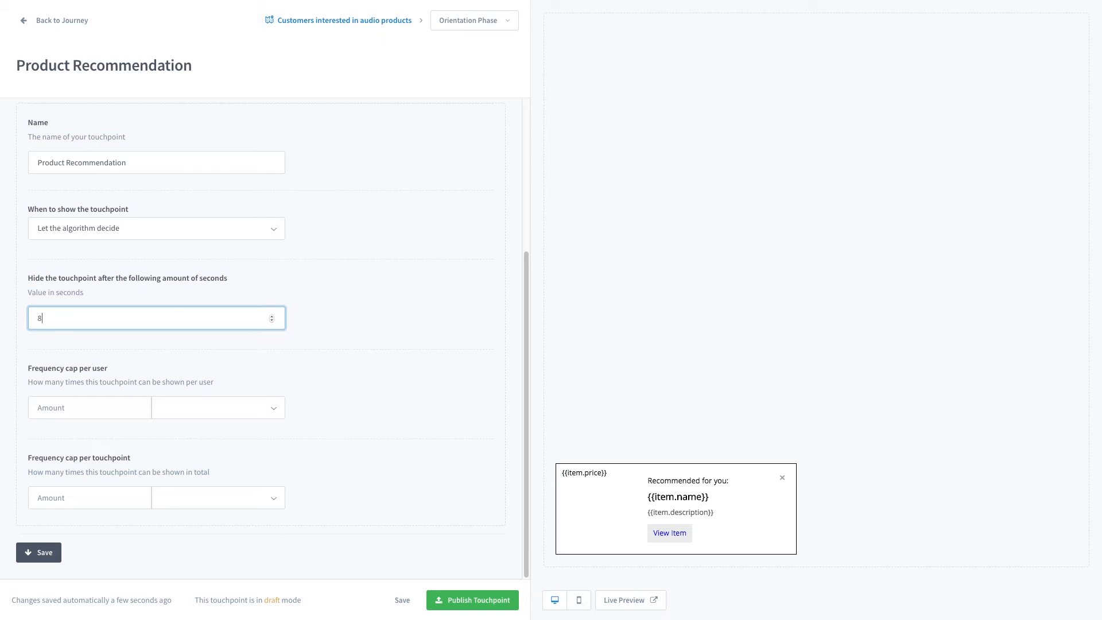
{"action": "left_click", "coordinate": [428, 348]}
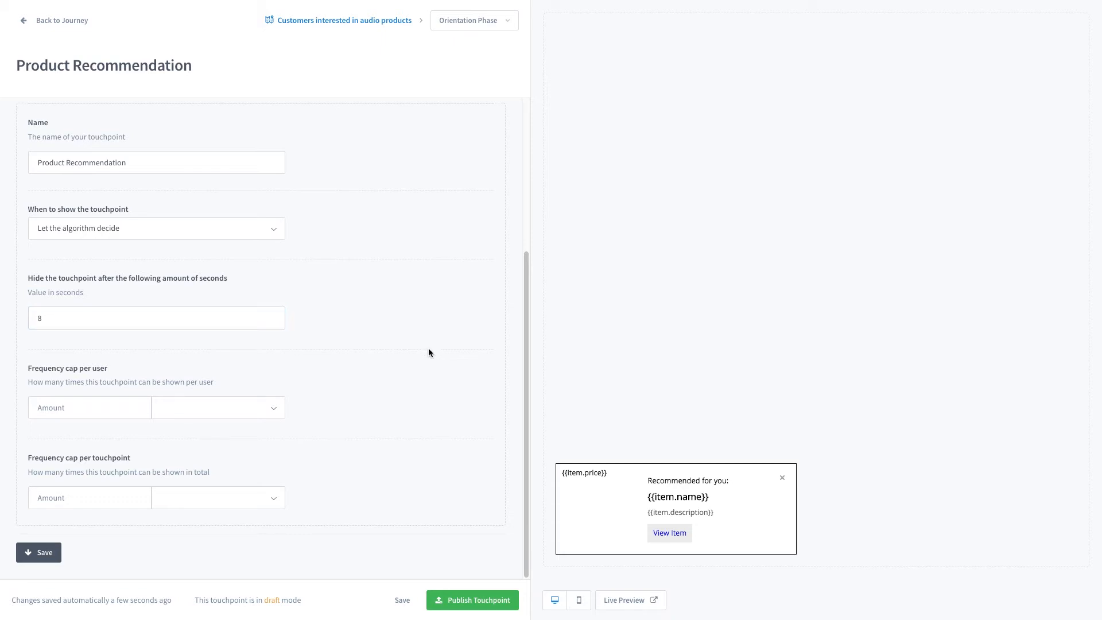
Set the frequency cap per user to 1 per Session.
{"action": "left_click", "coordinate": [112, 408]}
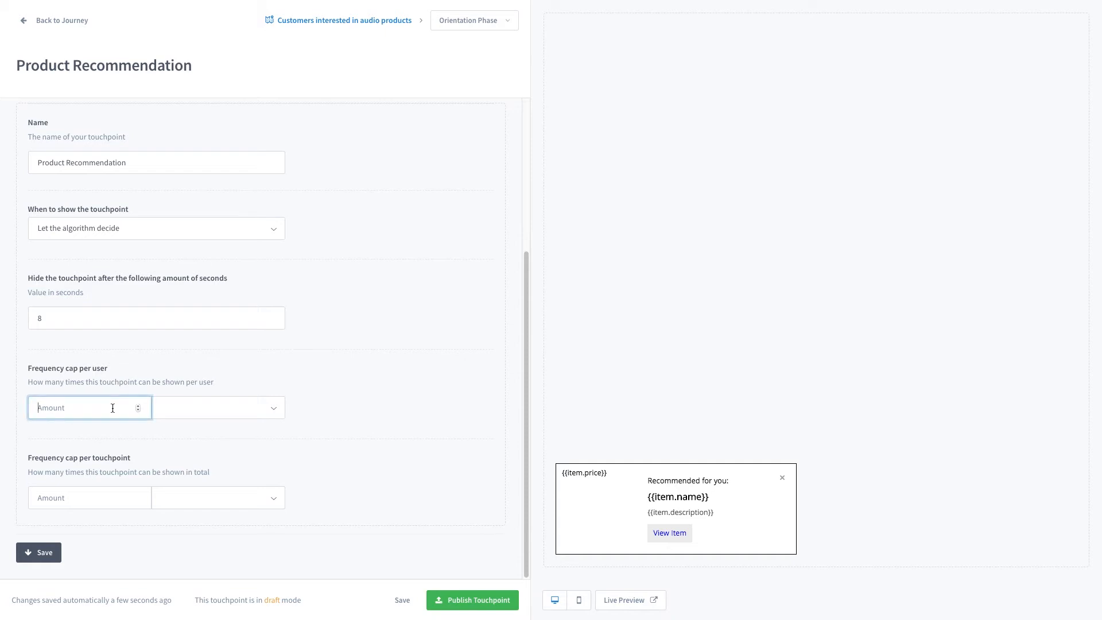
{"action": "type", "text": "1"}
{"action": "left_click", "coordinate": [201, 400]}
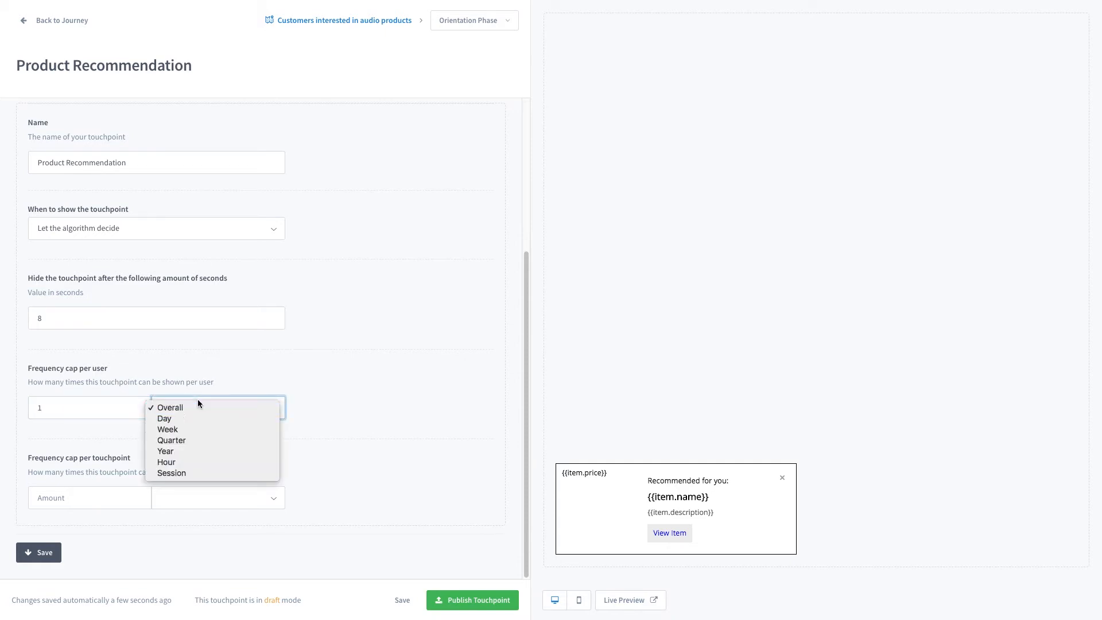
{"action": "left_click", "coordinate": [182, 472]}
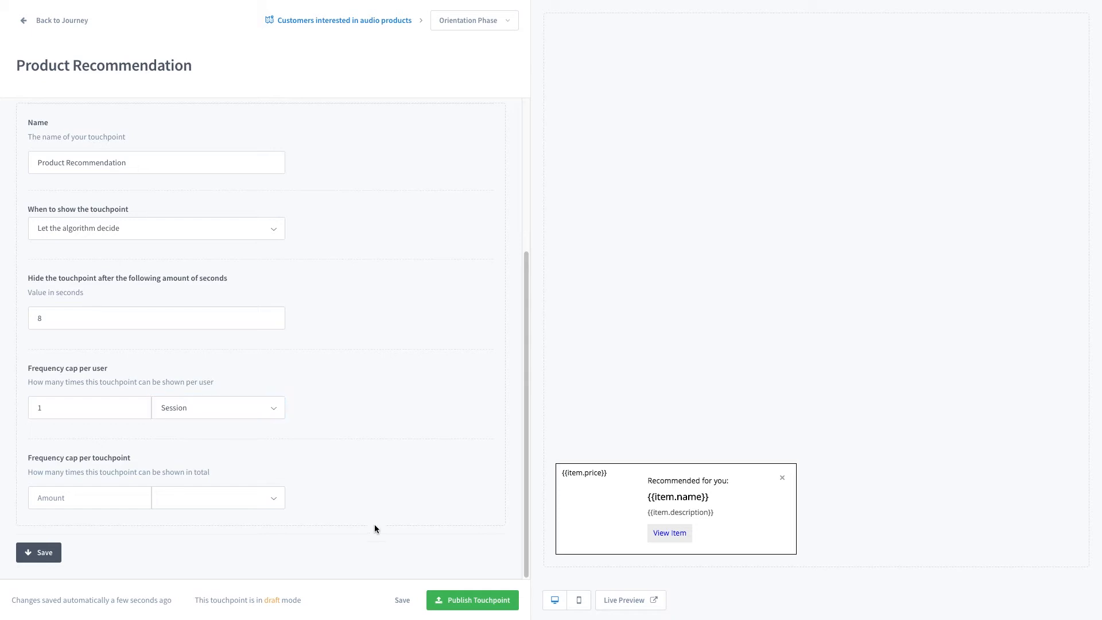
Save the settings and check the recommendation in the live website preview.
{"action": "left_click", "coordinate": [393, 601]}
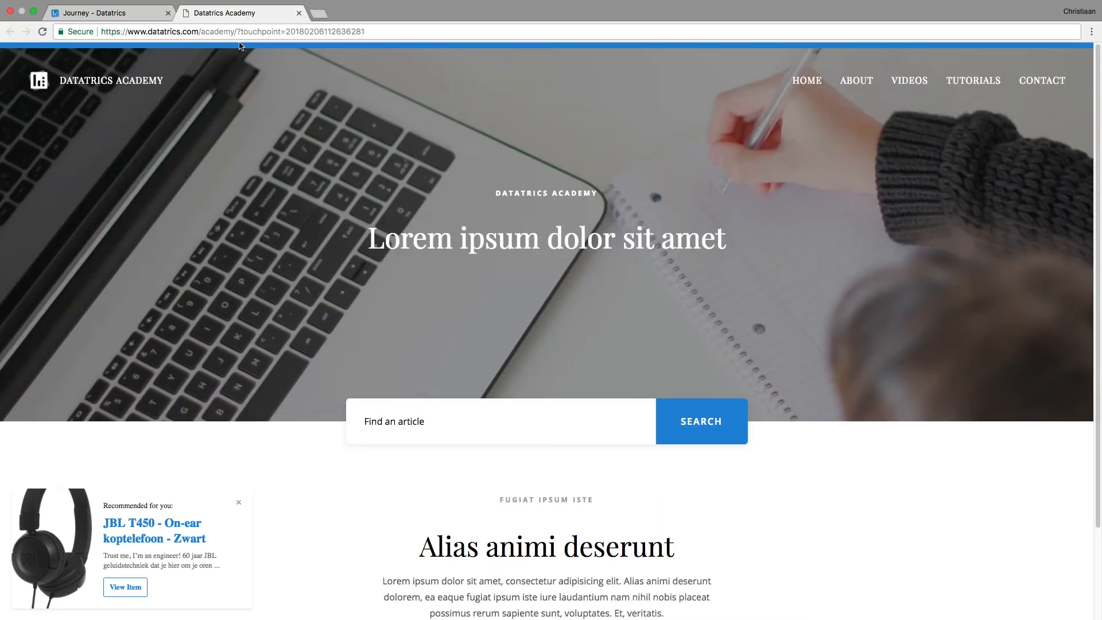
{"action": "left_click_drag", "start_coordinate": [237, 32], "coordinate": [369, 34]}
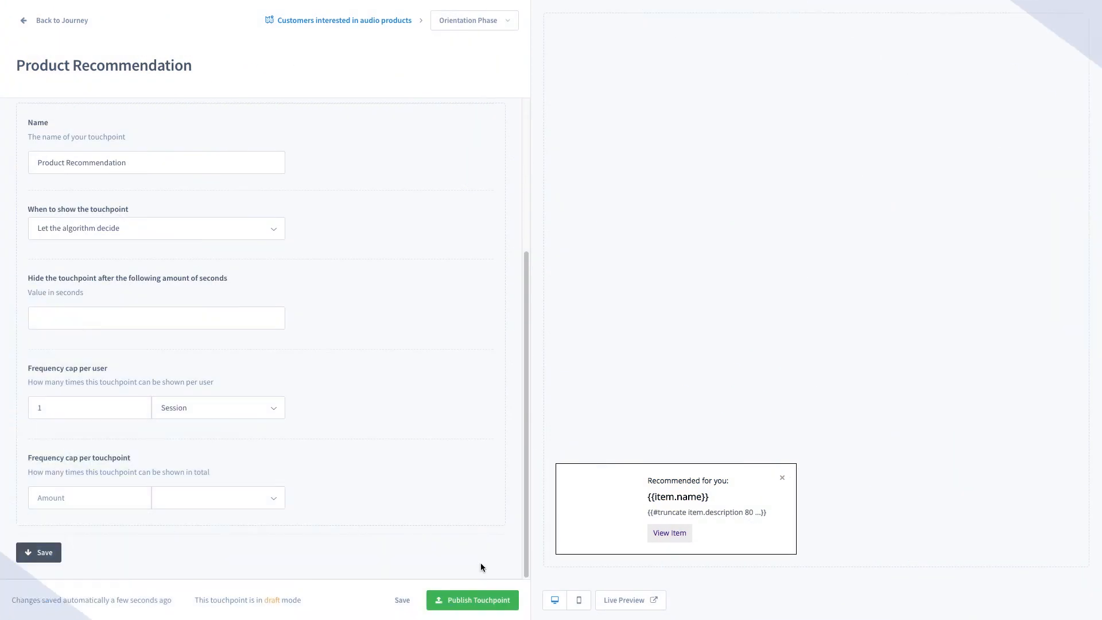
Publish the touchpoint and open the journey's status options to change it from Draft.
{"action": "left_click", "coordinate": [473, 600]}
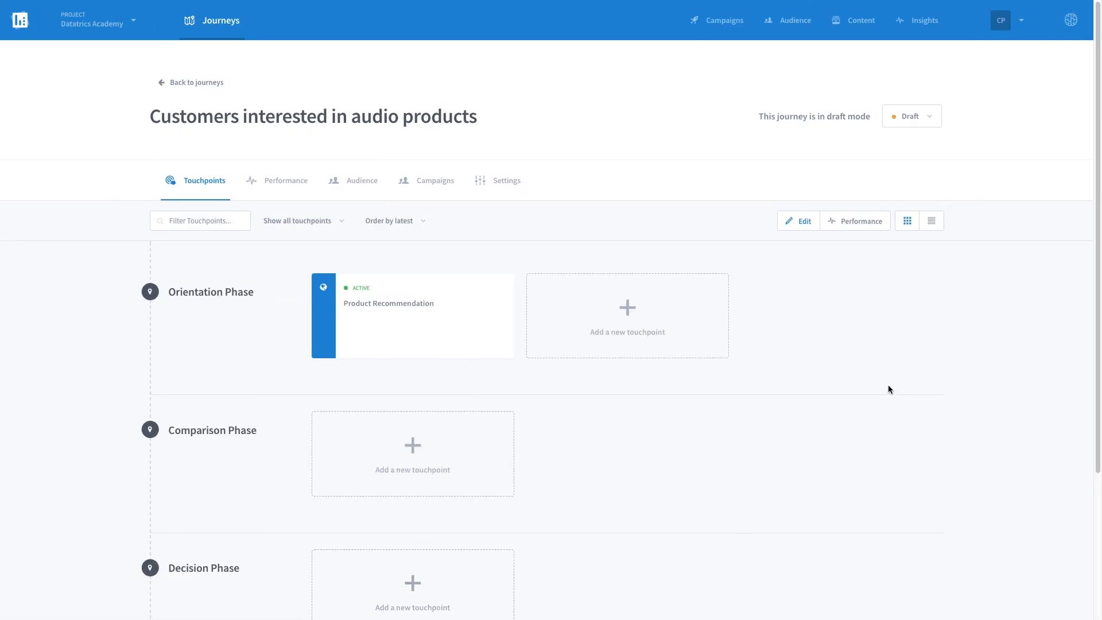
{"action": "left_click", "coordinate": [913, 119]}
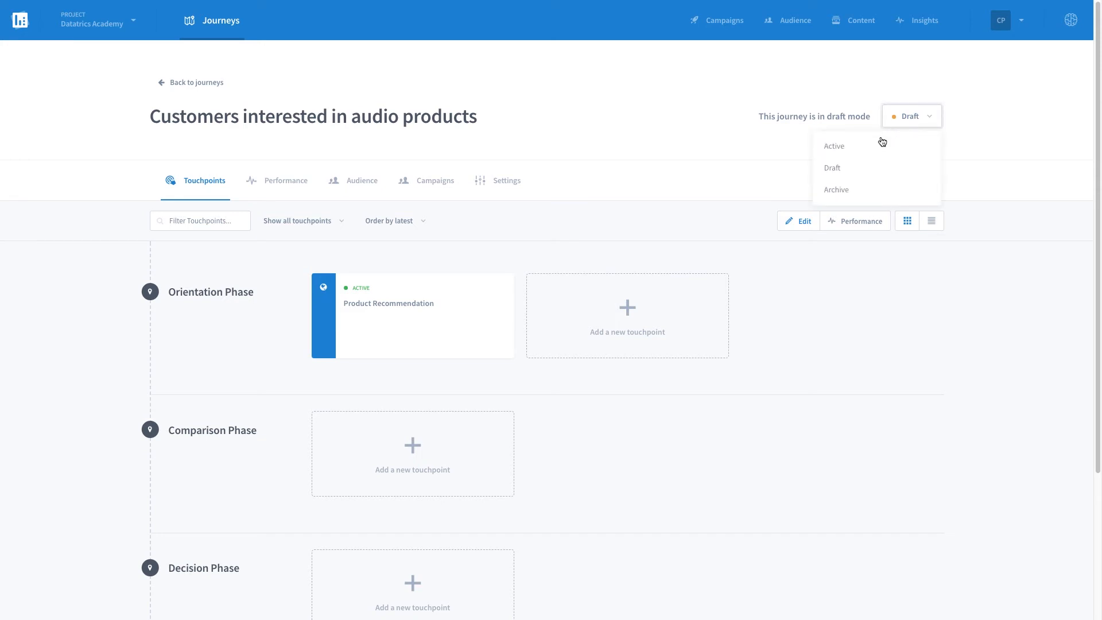